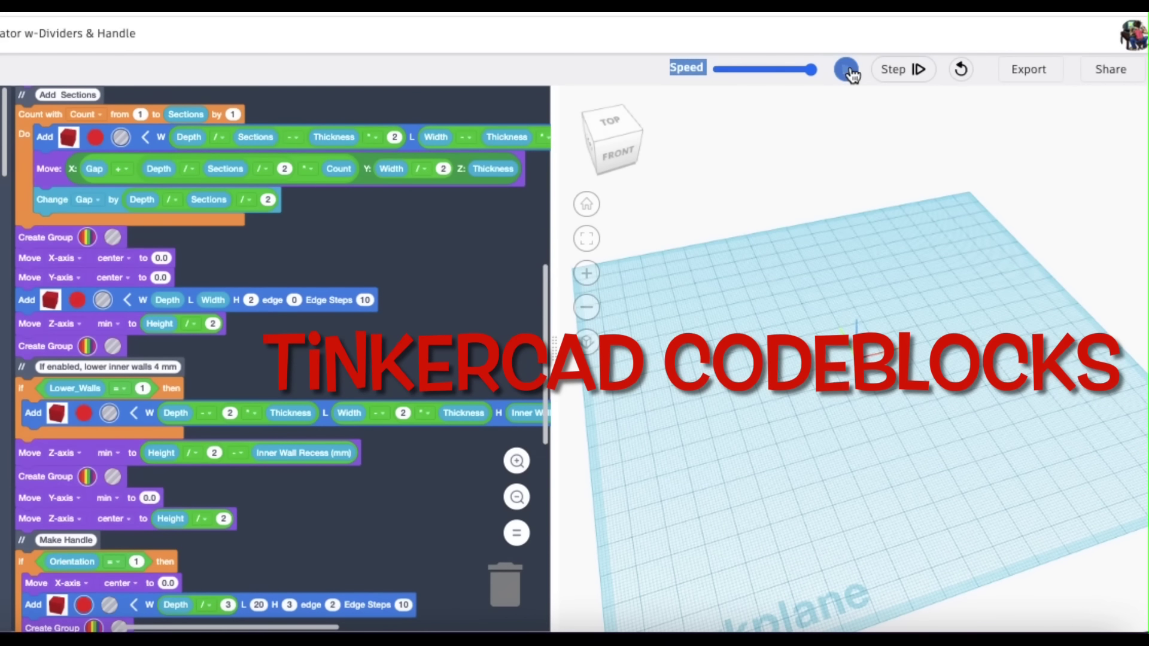
# Step: Run the Codeblocks program with Play to build the red divided box
pyautogui.click(846, 70)
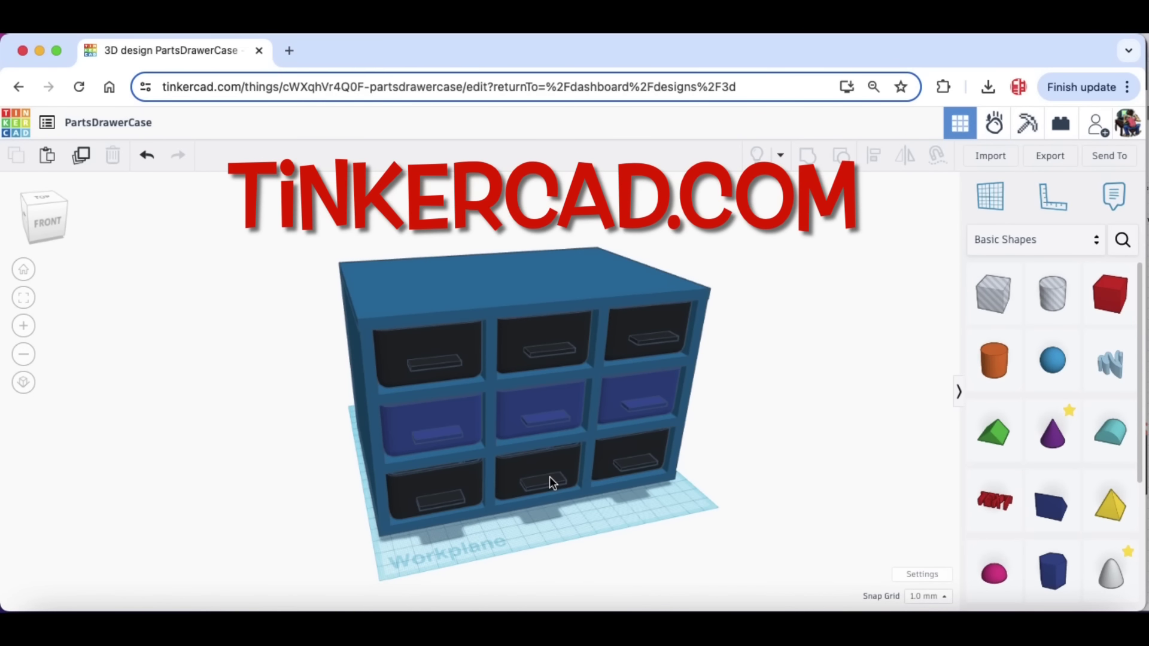
# Step: Slide the bottom-middle drawer out of the parts cabinet and back in
pyautogui.click(550, 478)
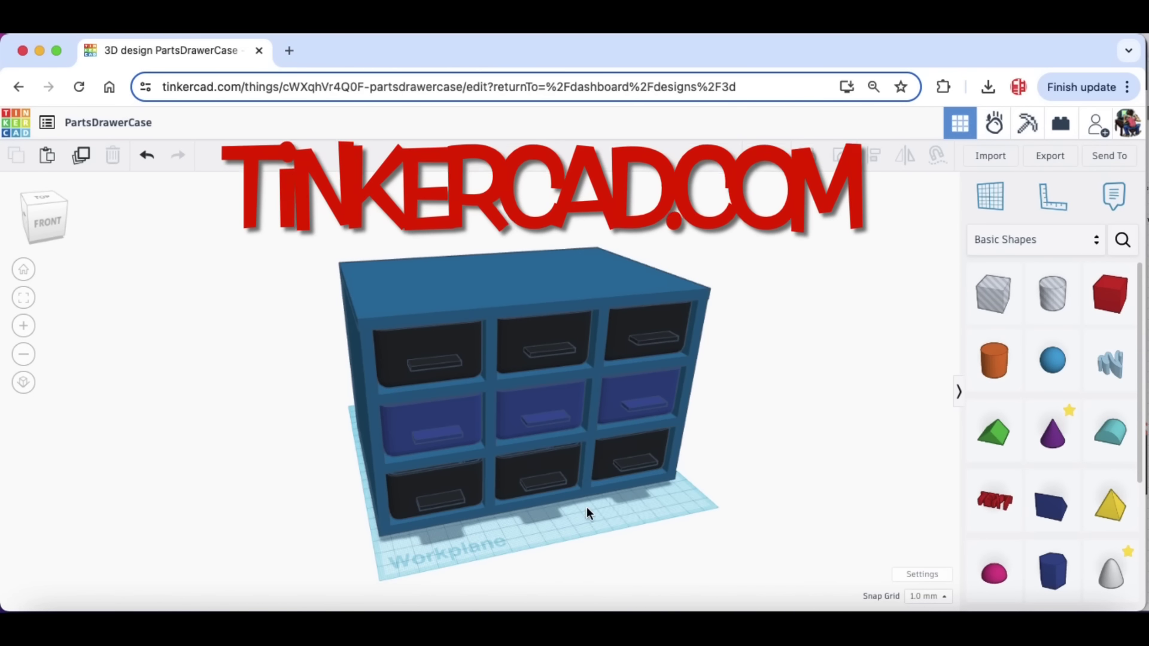
pyautogui.press('Down')
pyautogui.press('Down')
pyautogui.press('Down')
pyautogui.press('Down')
pyautogui.press('Down')
pyautogui.press('Down')
pyautogui.press('Down')
pyautogui.press('Down')
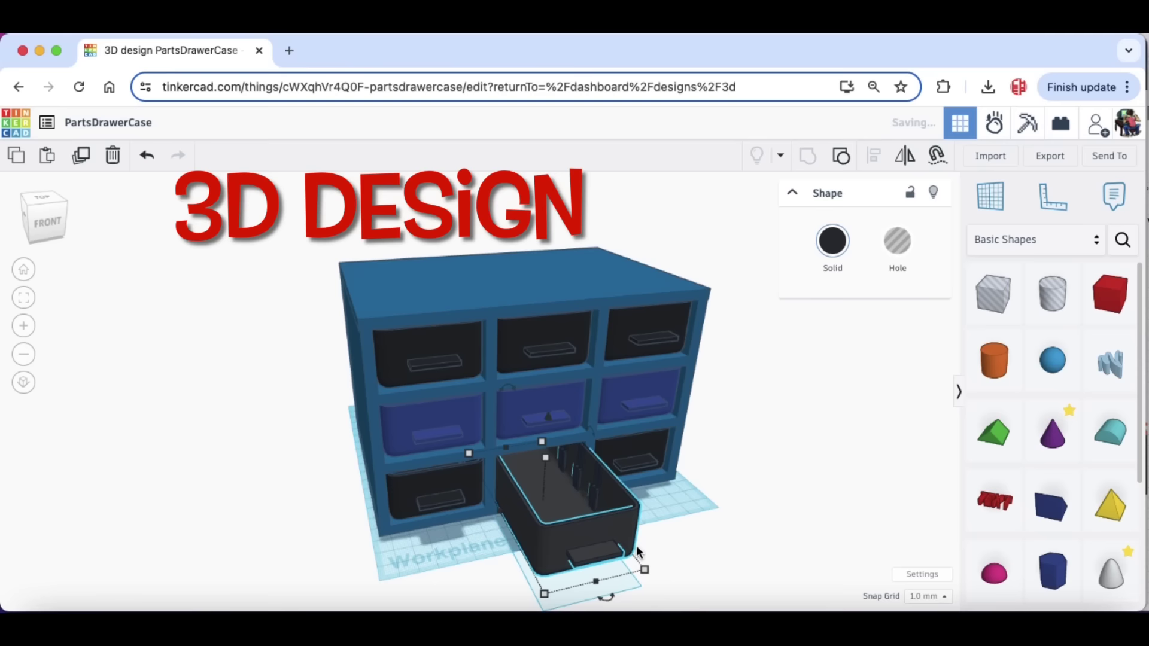
pyautogui.press('Up')
pyautogui.press('Up')
pyautogui.press('Up')
pyautogui.press('Up')
pyautogui.press('Up')
pyautogui.press('Up')
pyautogui.press('Up')
pyautogui.press('Up')
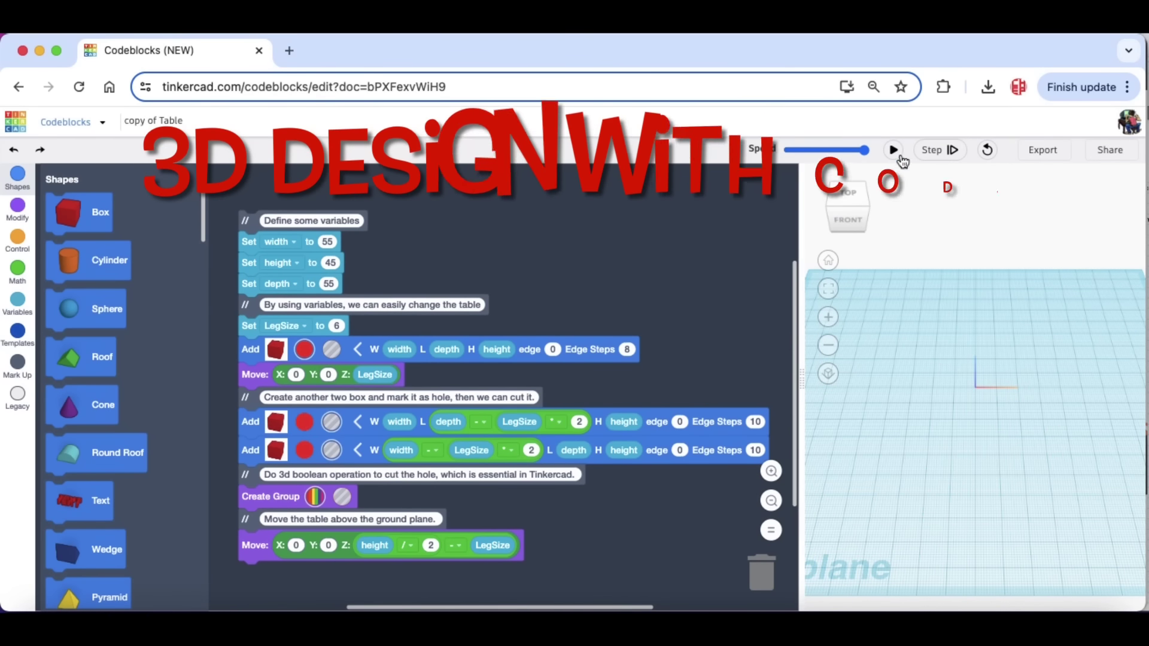
# Step: Run the table example program and orbit around the red divided box
pyautogui.click(893, 150)
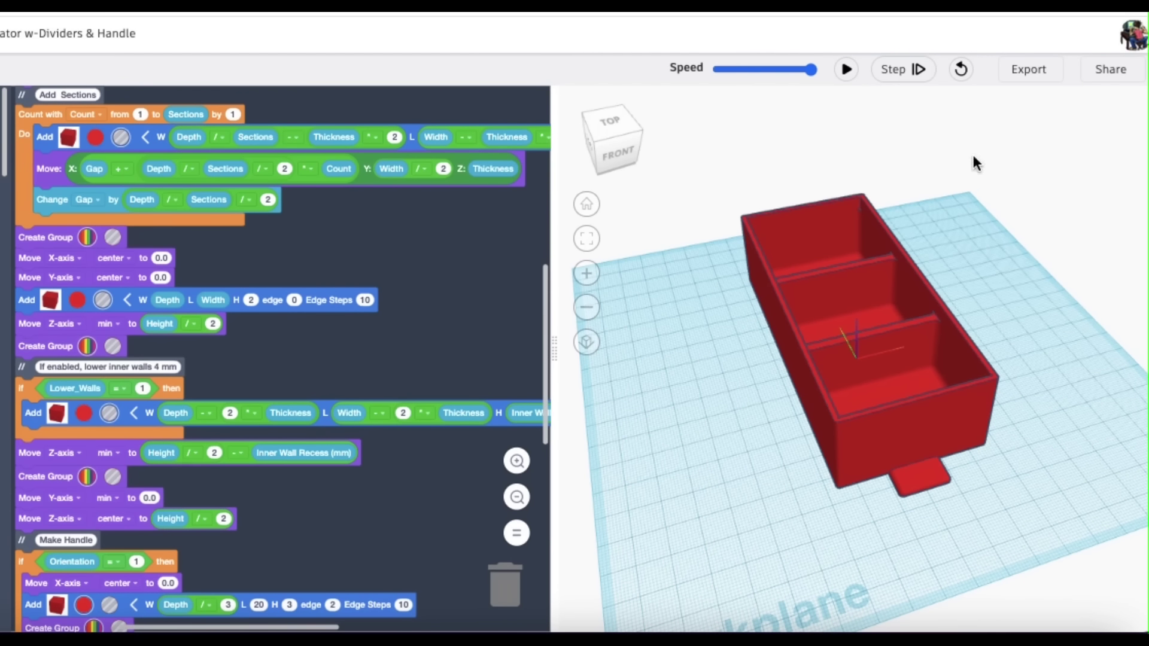
pyautogui.moveTo(1003, 343); pyautogui.dragTo(1017, 415, button='right')
pyautogui.moveTo(1017, 416); pyautogui.dragTo(932, 350, button='right')
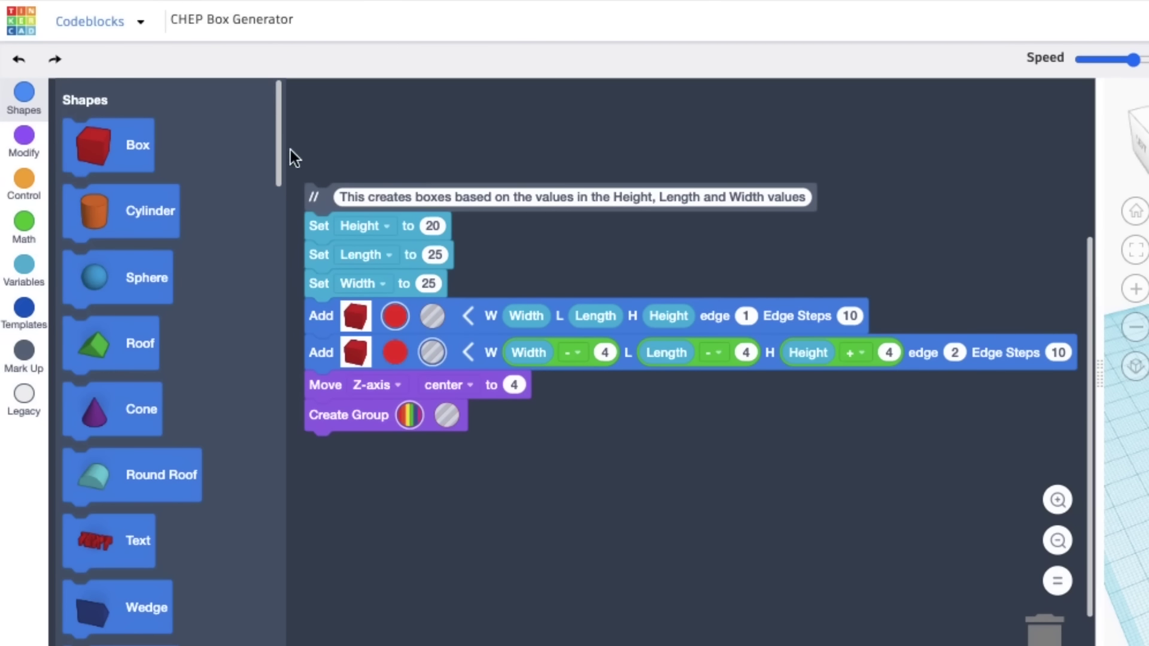
# Step: Scroll the block palette past Shapes and Math down to the Variables blocks
pyautogui.moveTo(281, 173); pyautogui.dragTo(259, 533)
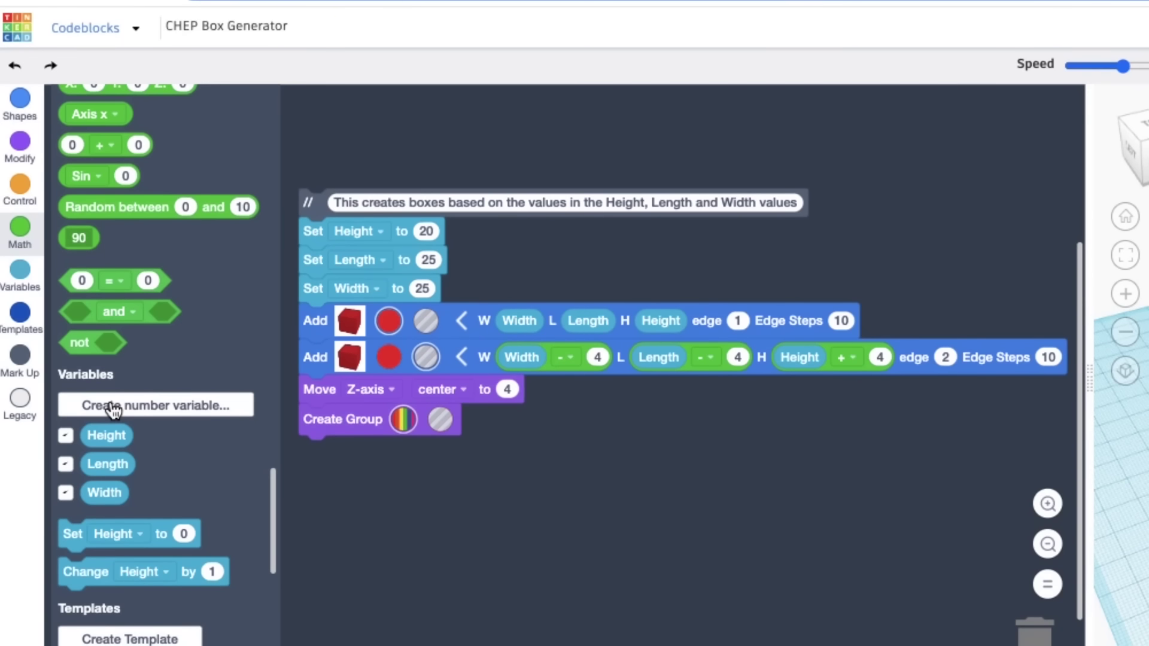
# Step: Create a number variable named New Variable
pyautogui.click(113, 407)
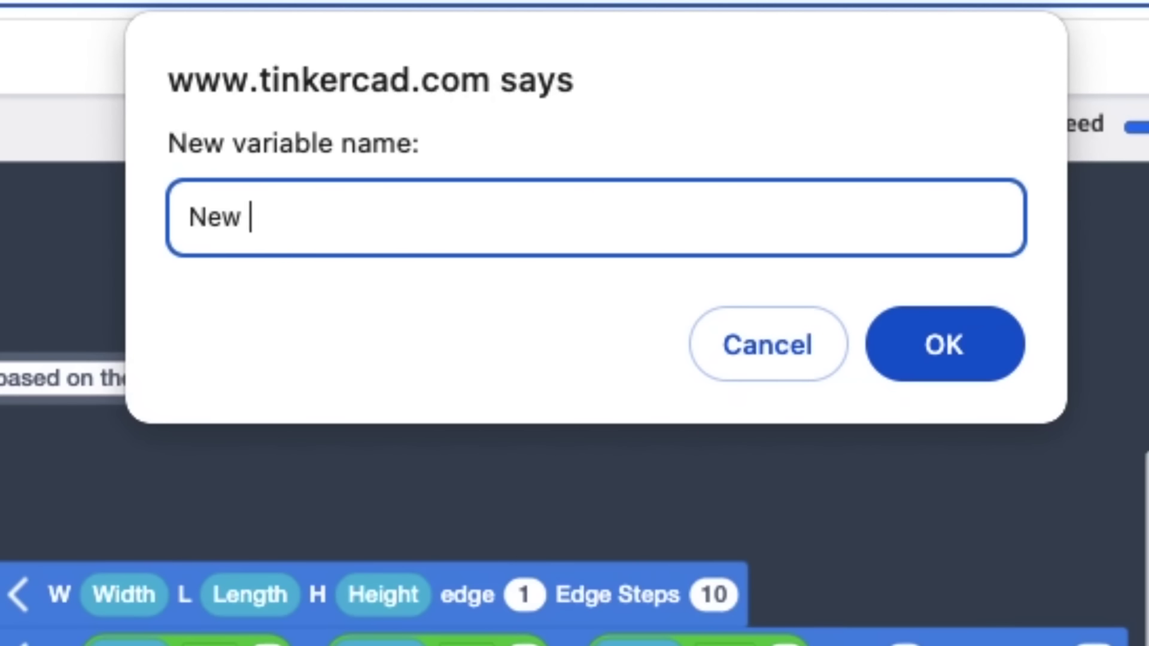
pyautogui.write('New Variable')
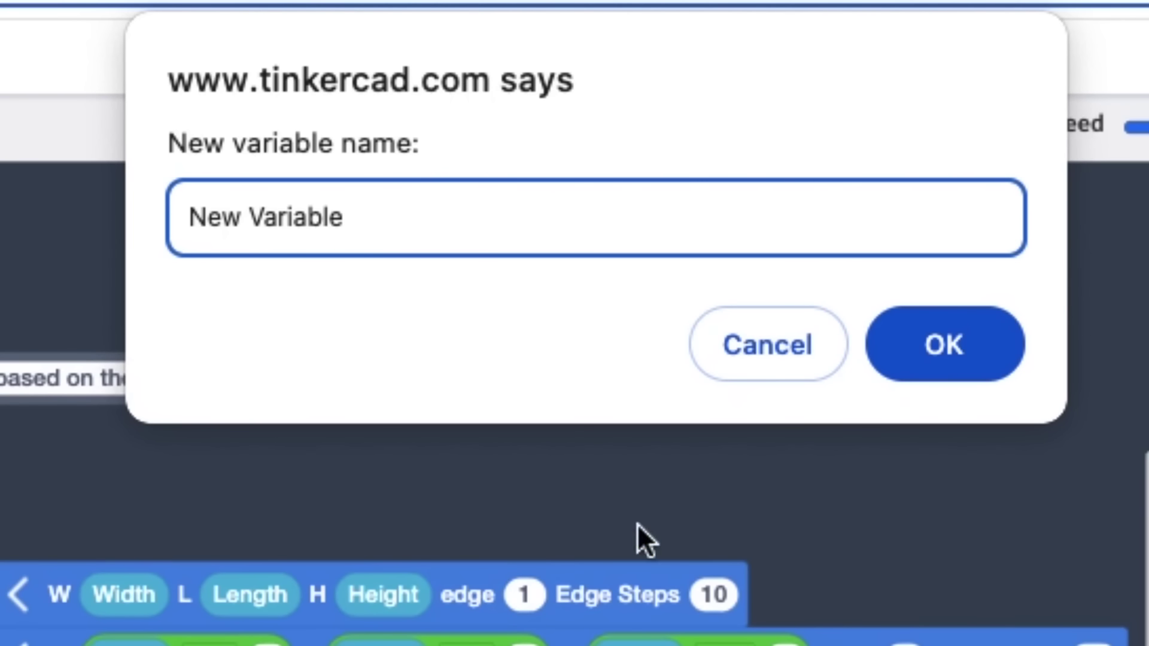
pyautogui.click(925, 351)
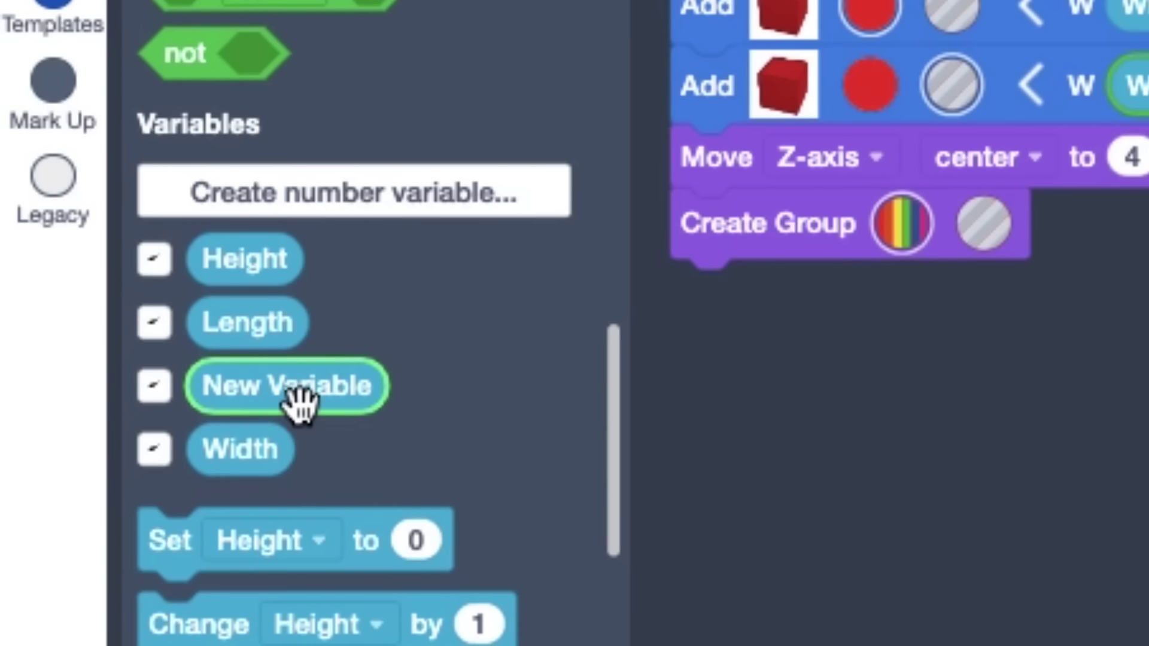
# Step: Place a Set block at the top of the script, set it to New Variable, and edit its value
pyautogui.moveTo(263, 542); pyautogui.dragTo(858, 0)
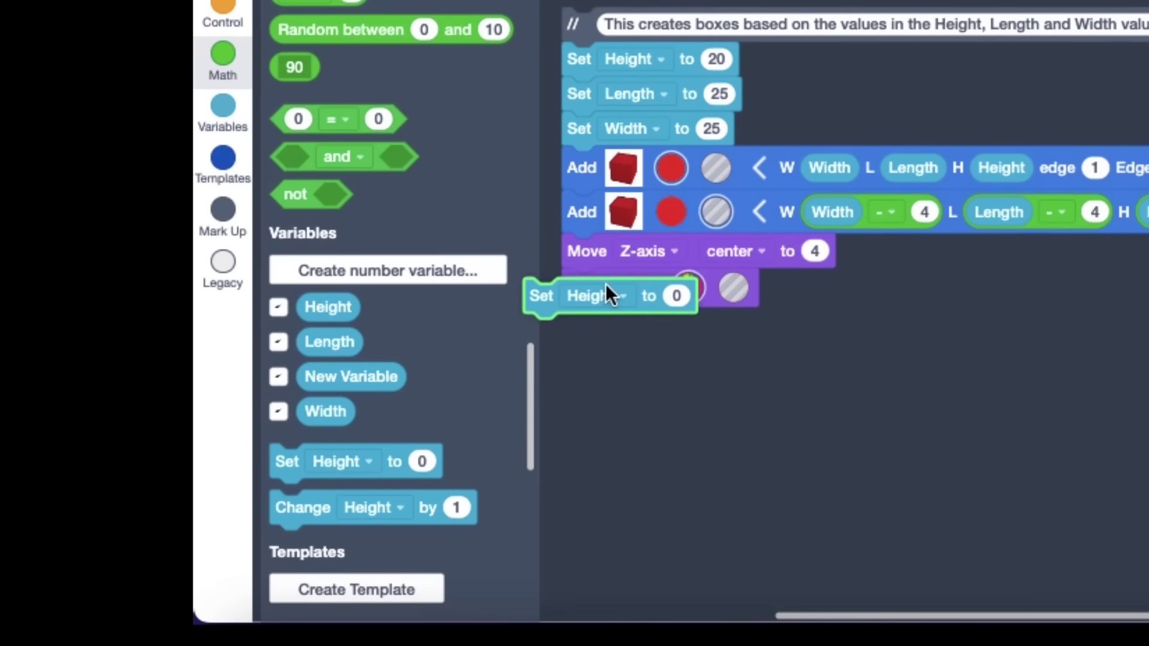
pyautogui.moveTo(659, 135); pyautogui.dragTo(637, 62)
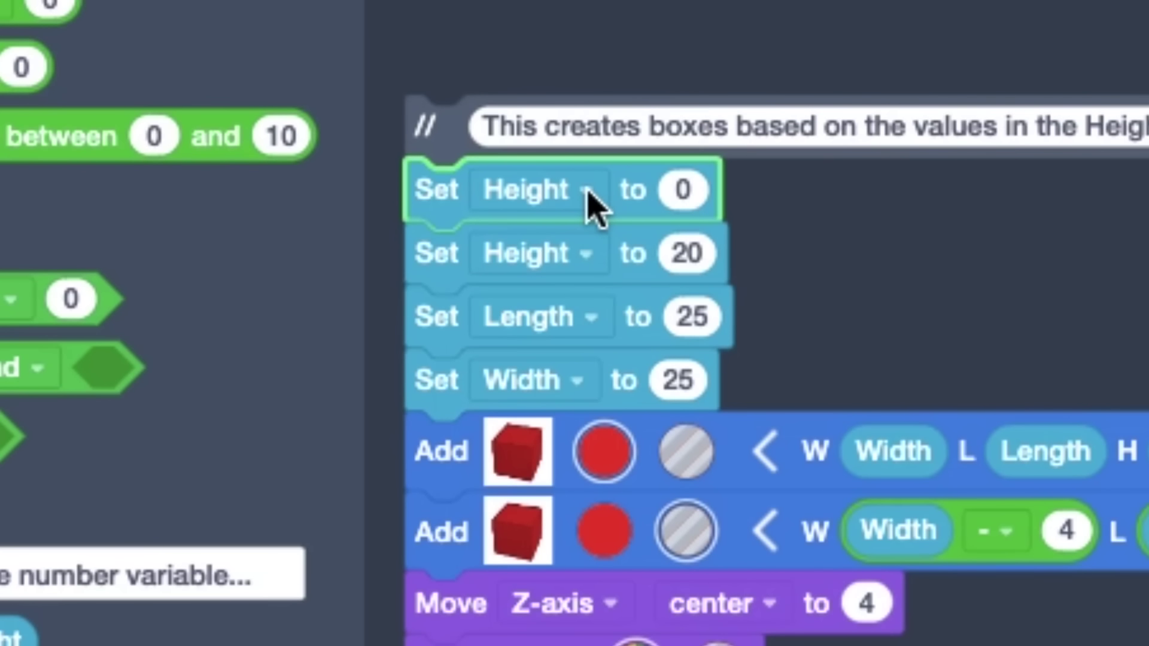
pyautogui.click(586, 192)
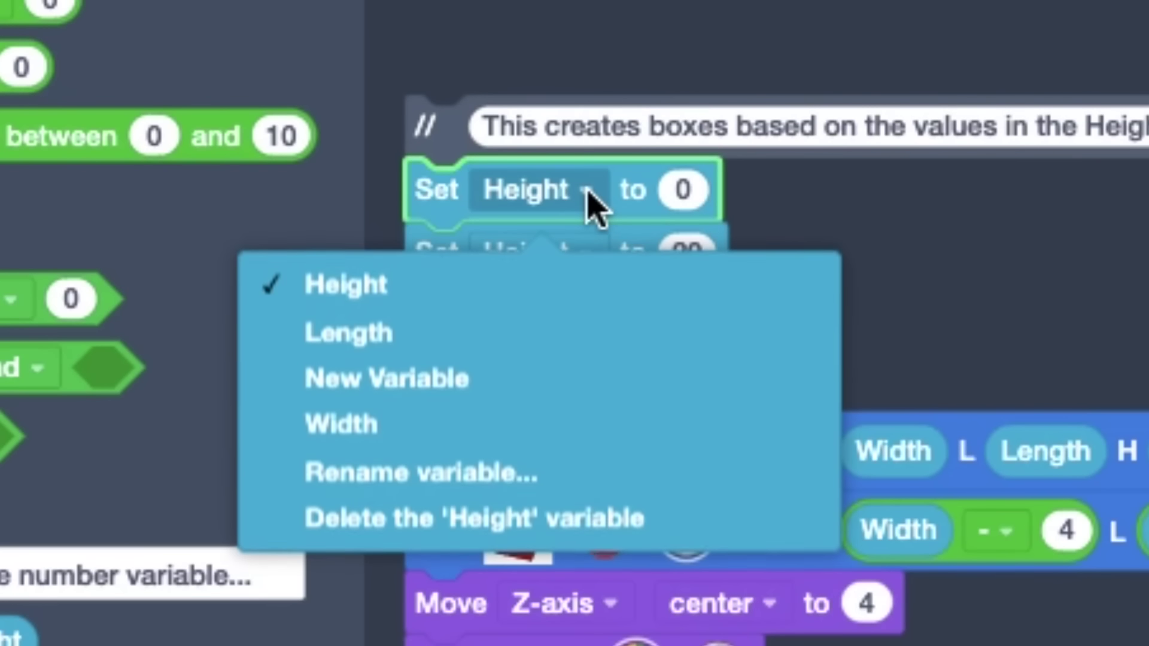
pyautogui.click(402, 386)
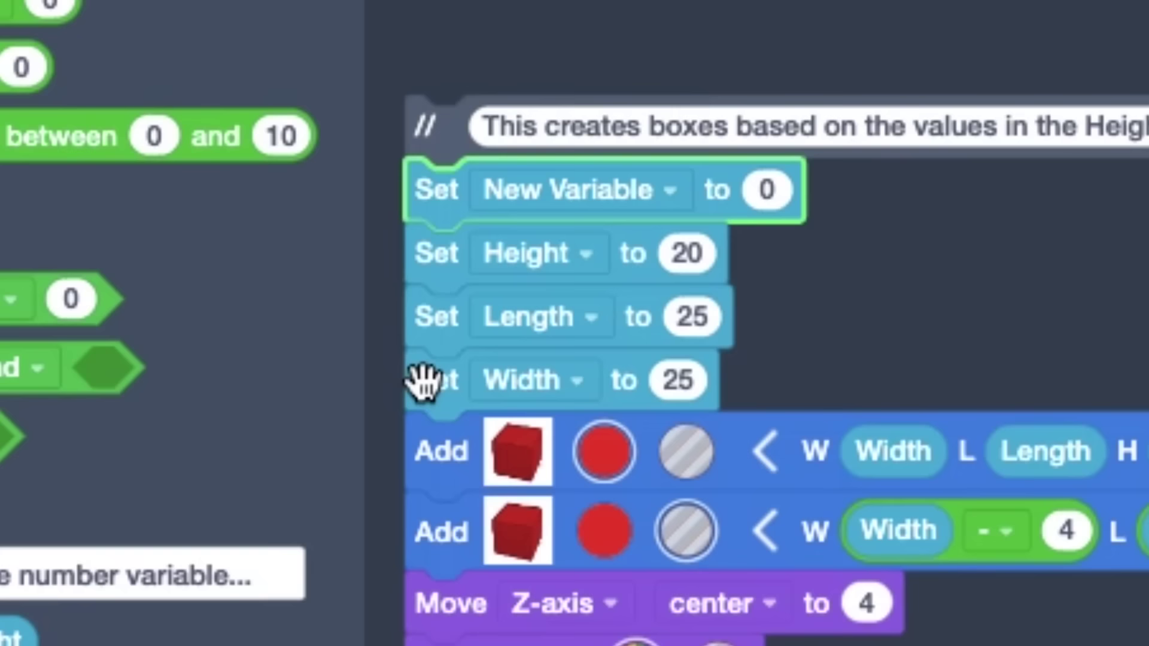
pyautogui.click(771, 190)
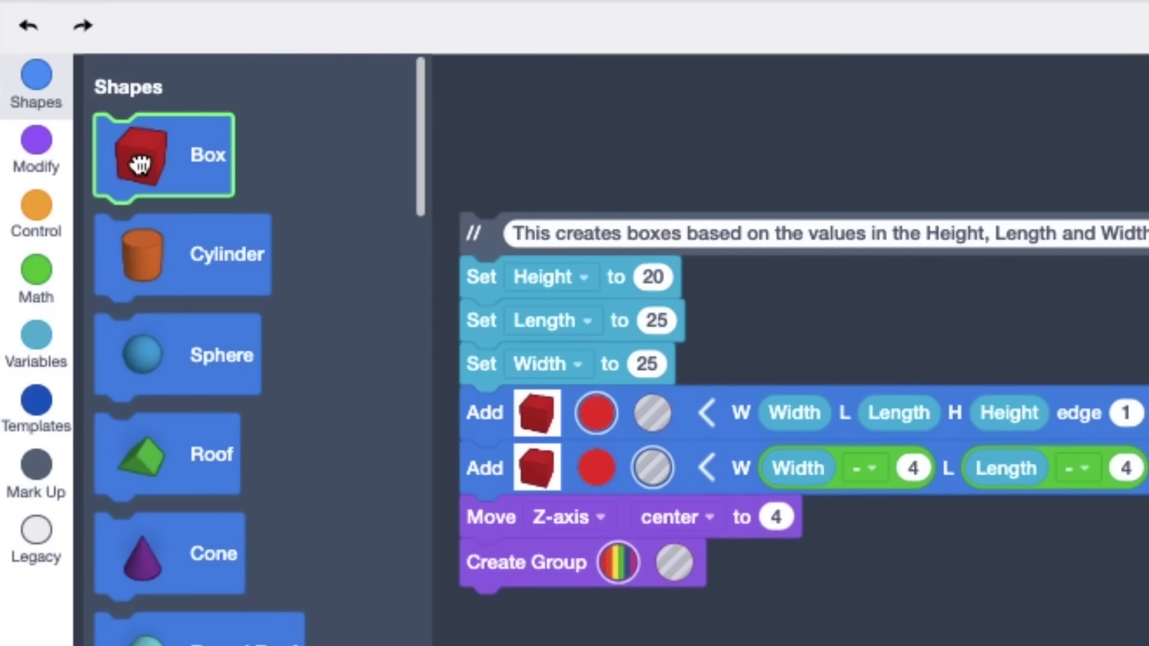
pyautogui.moveTo(165, 281); pyautogui.dragTo(421, 419)
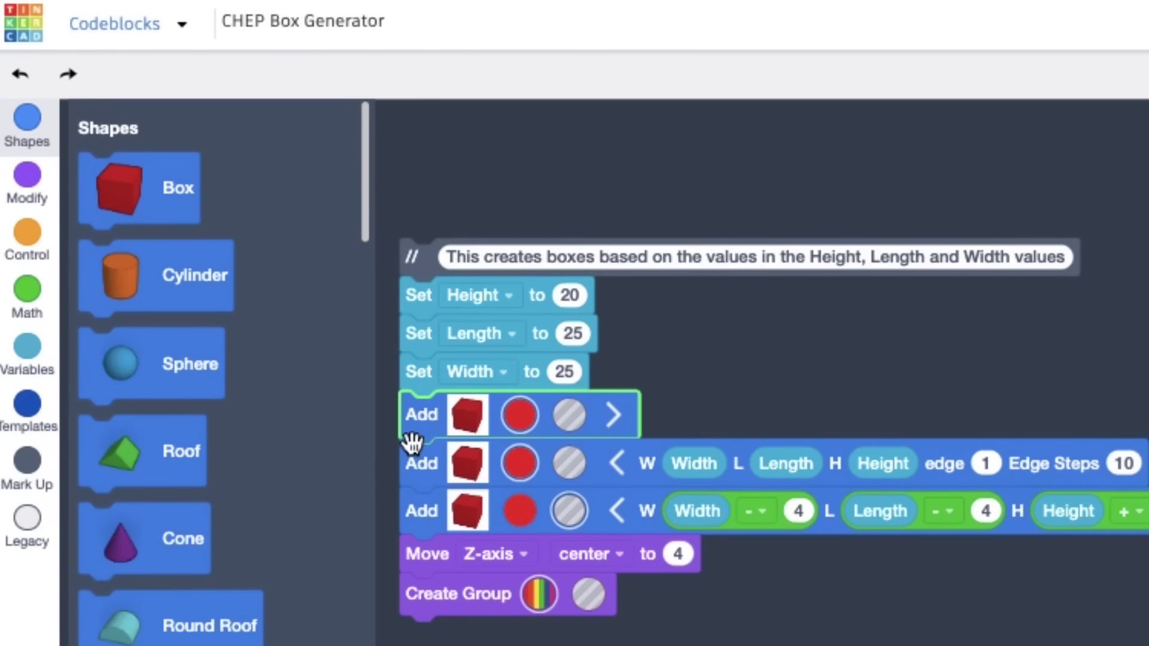
pyautogui.click(612, 414)
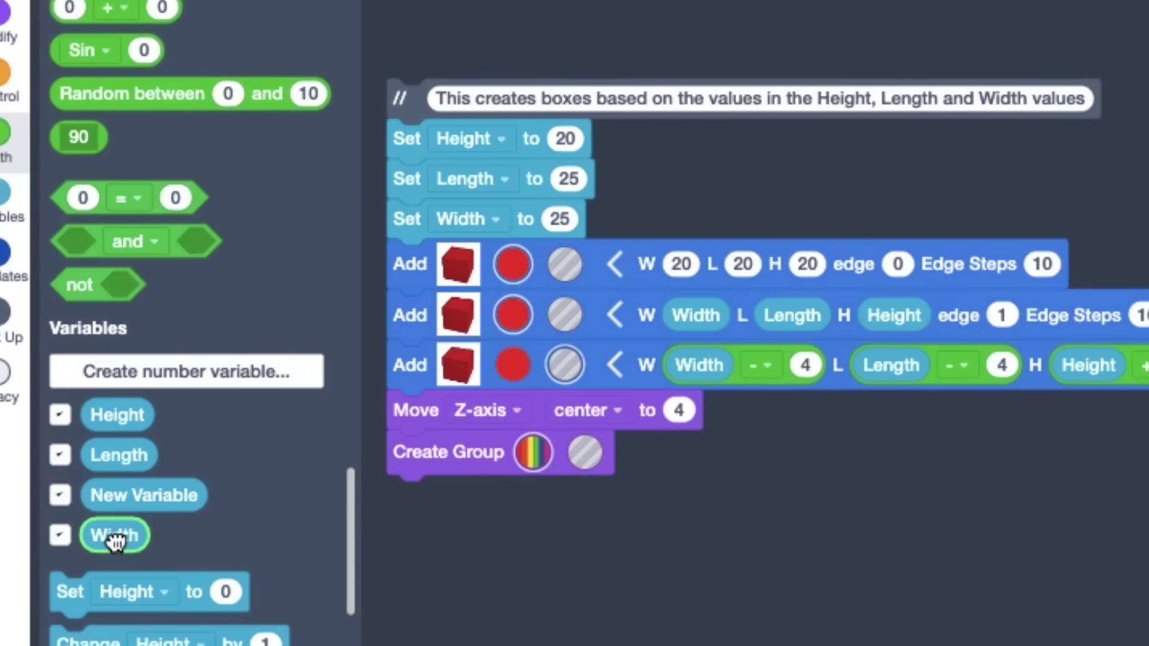
pyautogui.moveTo(114, 542); pyautogui.dragTo(696, 266)
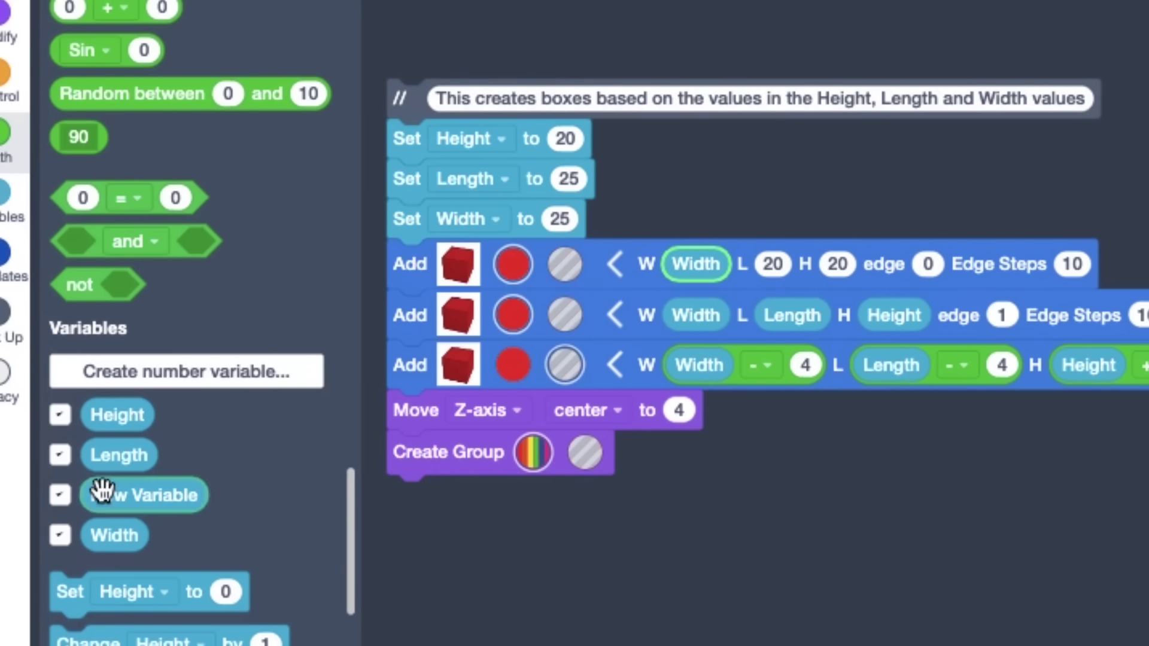
pyautogui.moveTo(113, 460); pyautogui.dragTo(787, 274)
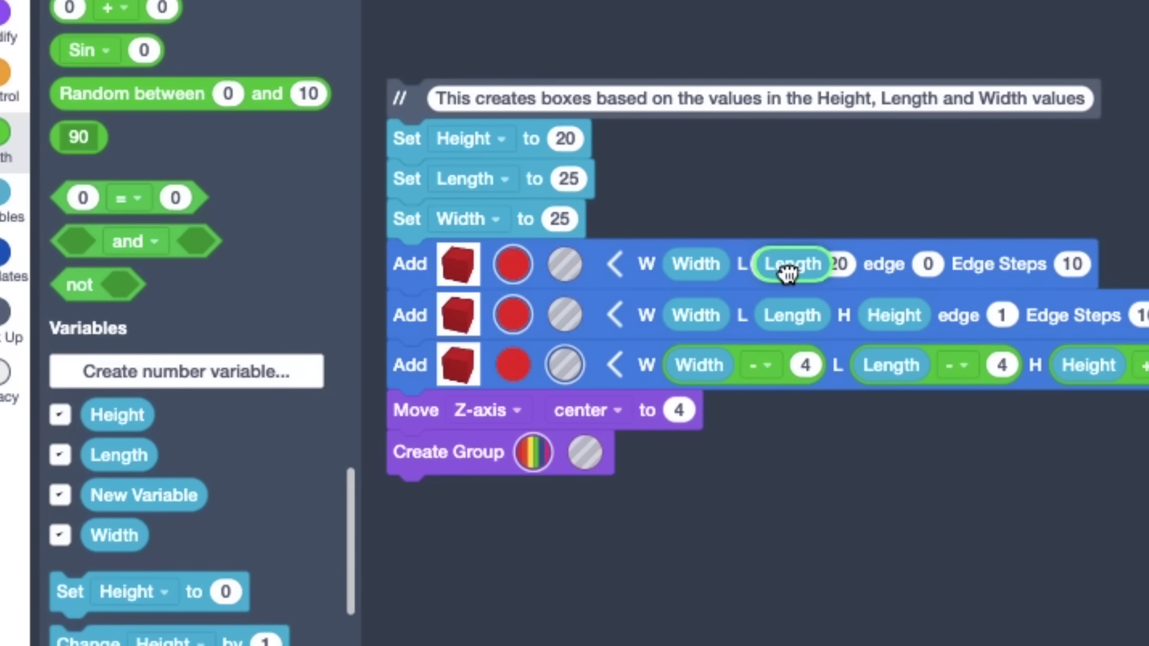
pyautogui.moveTo(117, 417); pyautogui.dragTo(896, 273)
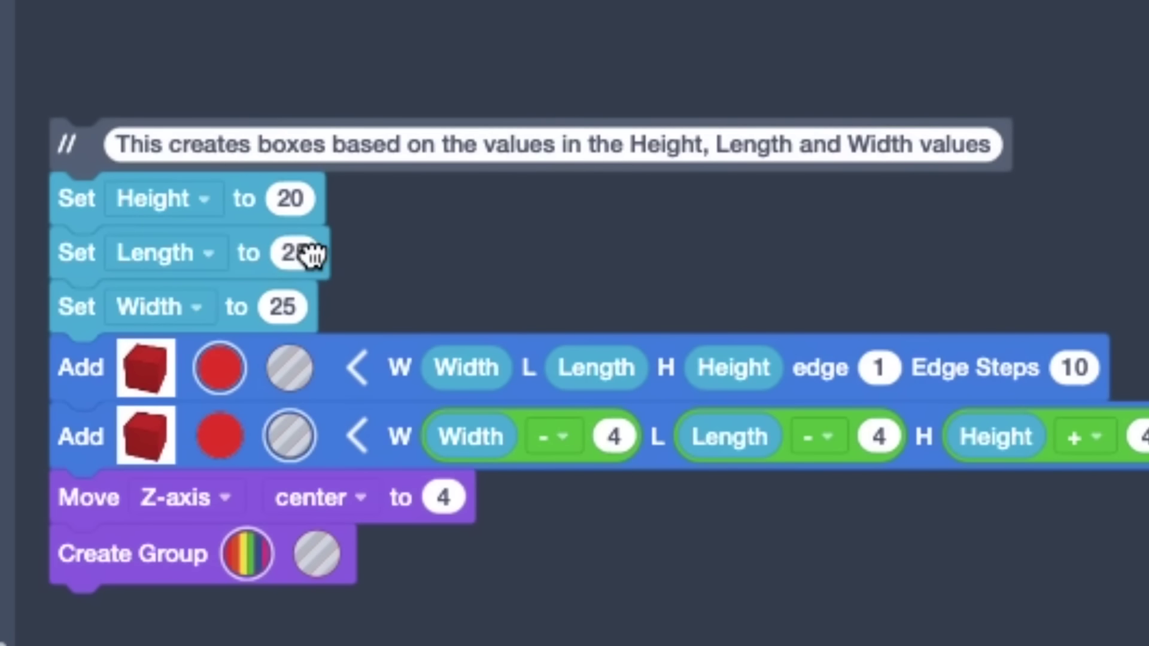
# Step: Set the box Length to 100 and the Width to 50
pyautogui.click(295, 254)
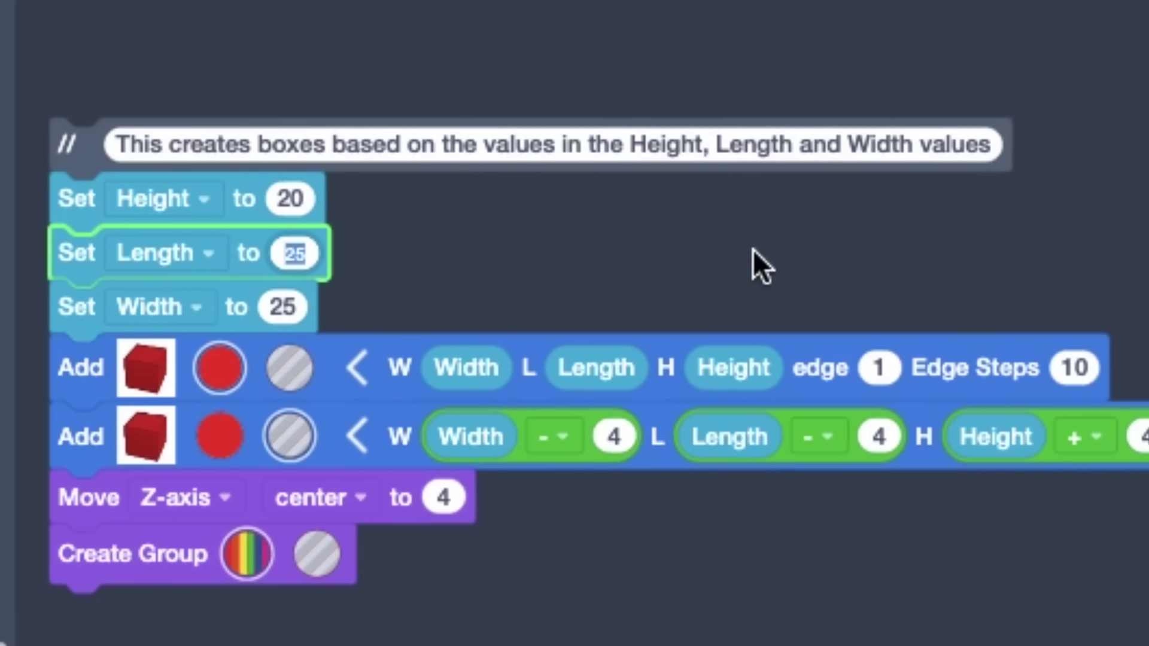
pyautogui.write('1')
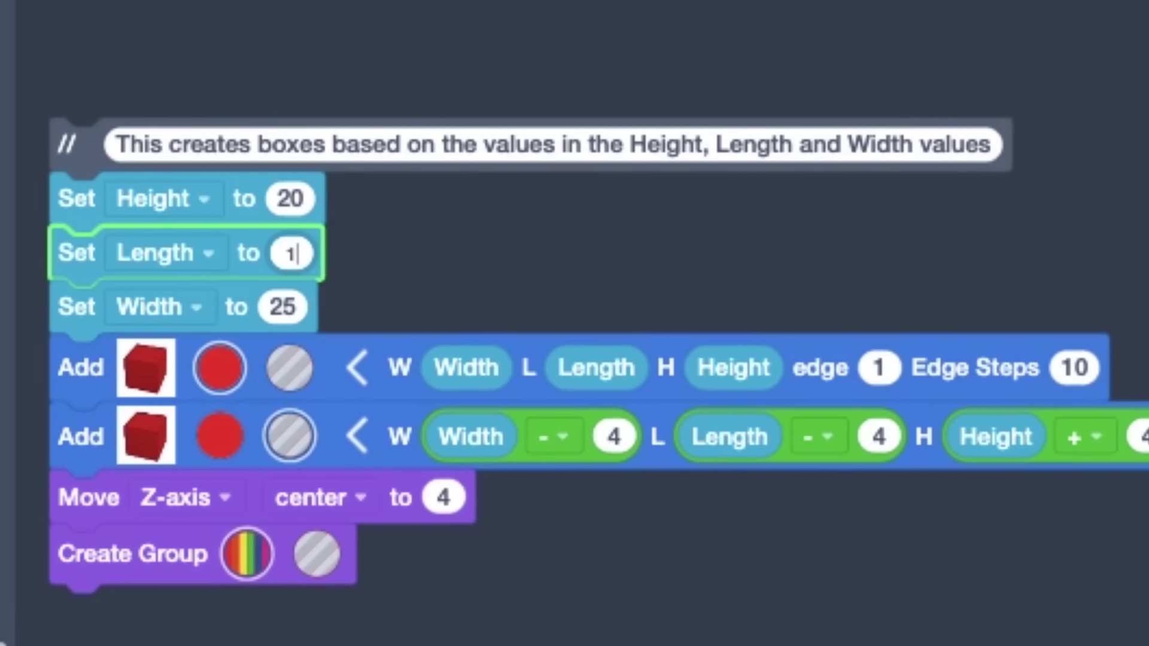
pyautogui.write('00')
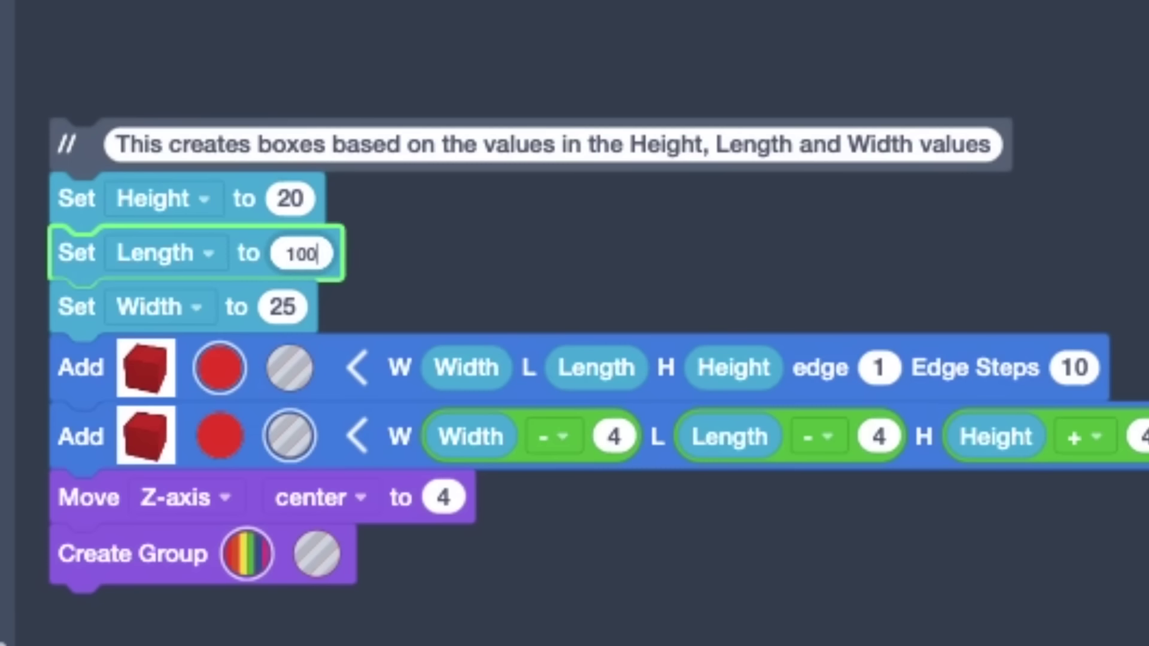
pyautogui.click(286, 308)
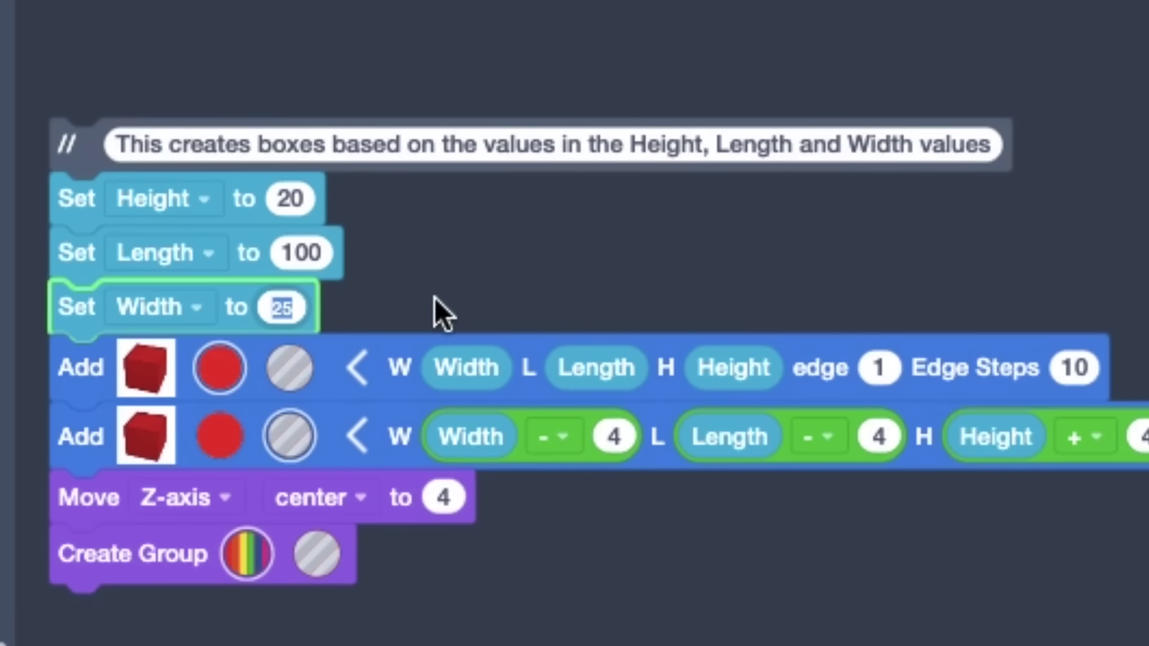
pyautogui.write('50')
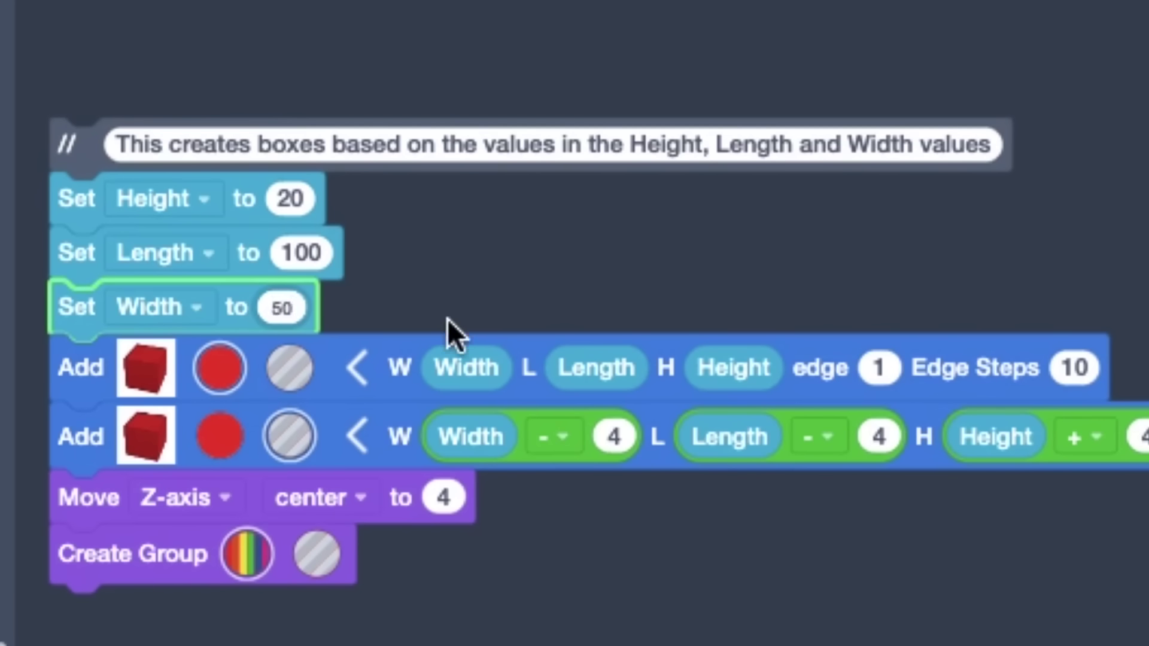
pyautogui.click(584, 277)
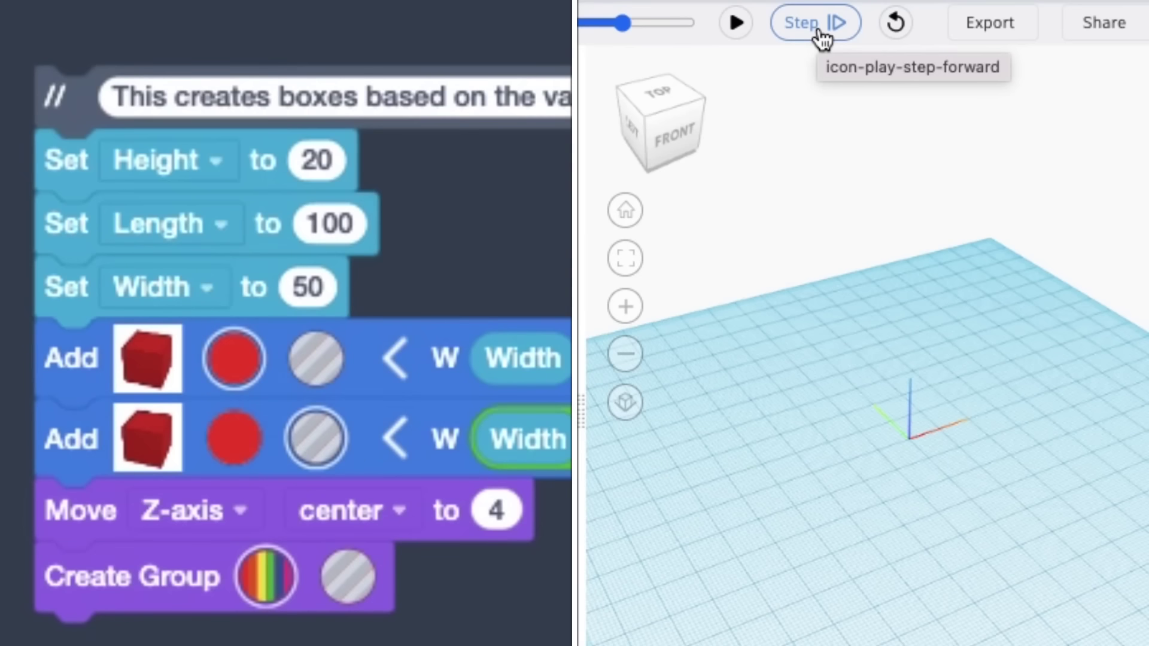
# Step: Step through Set Height, Length, Width and the first Add box, then orbit the red box
pyautogui.click(818, 30)
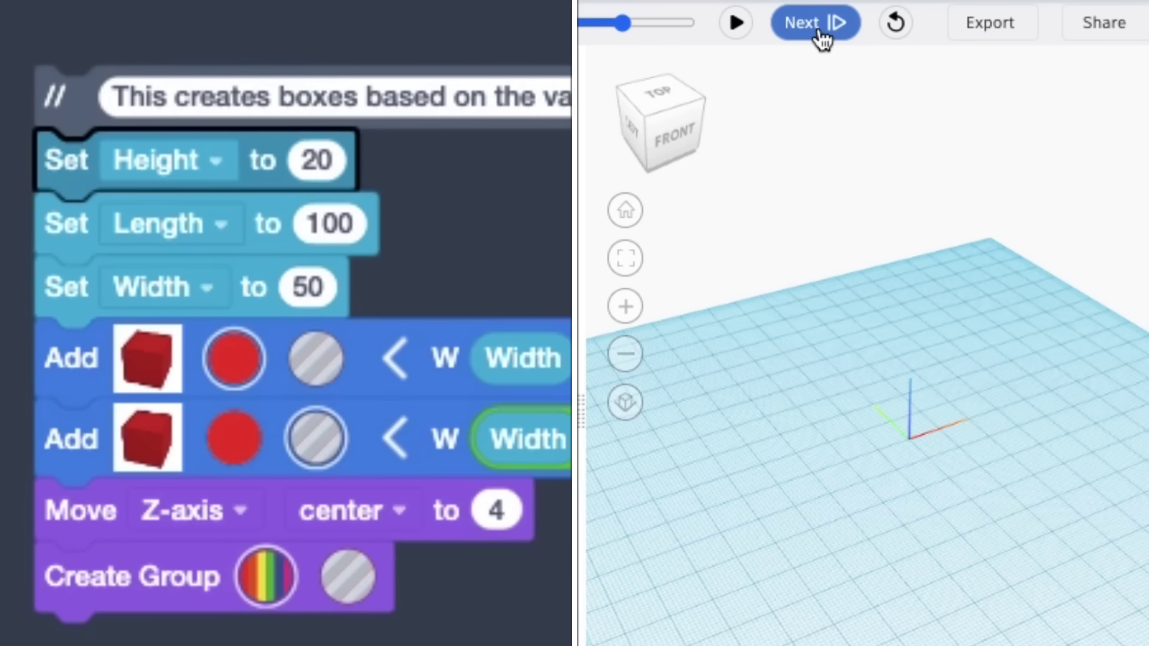
pyautogui.click(820, 33)
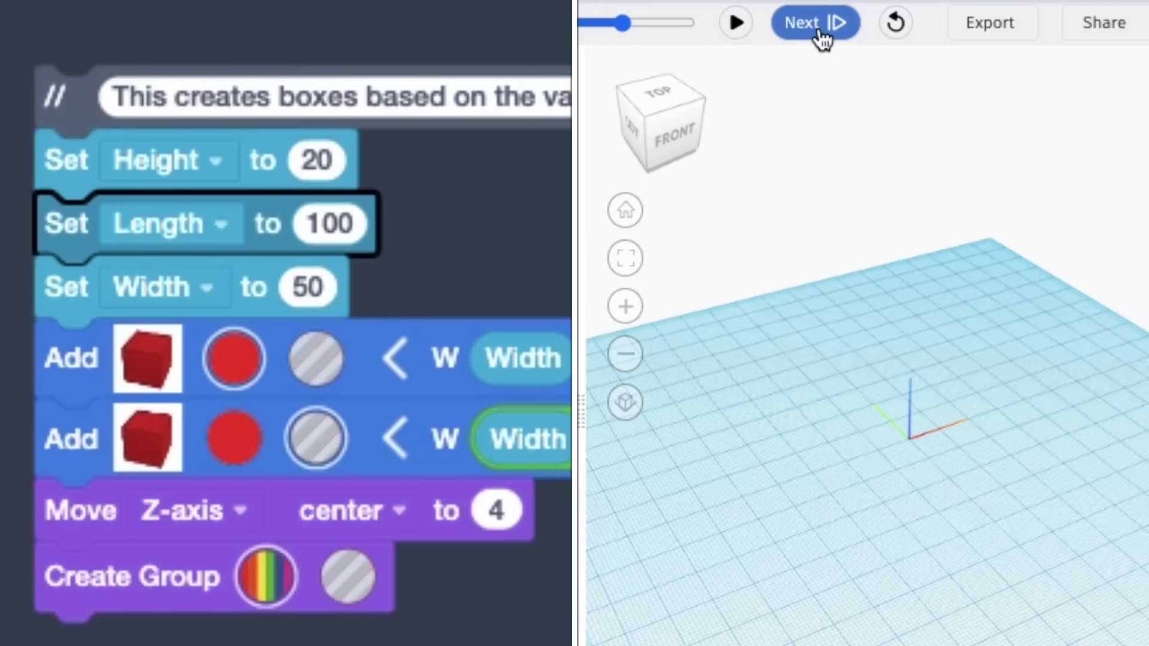
pyautogui.click(820, 33)
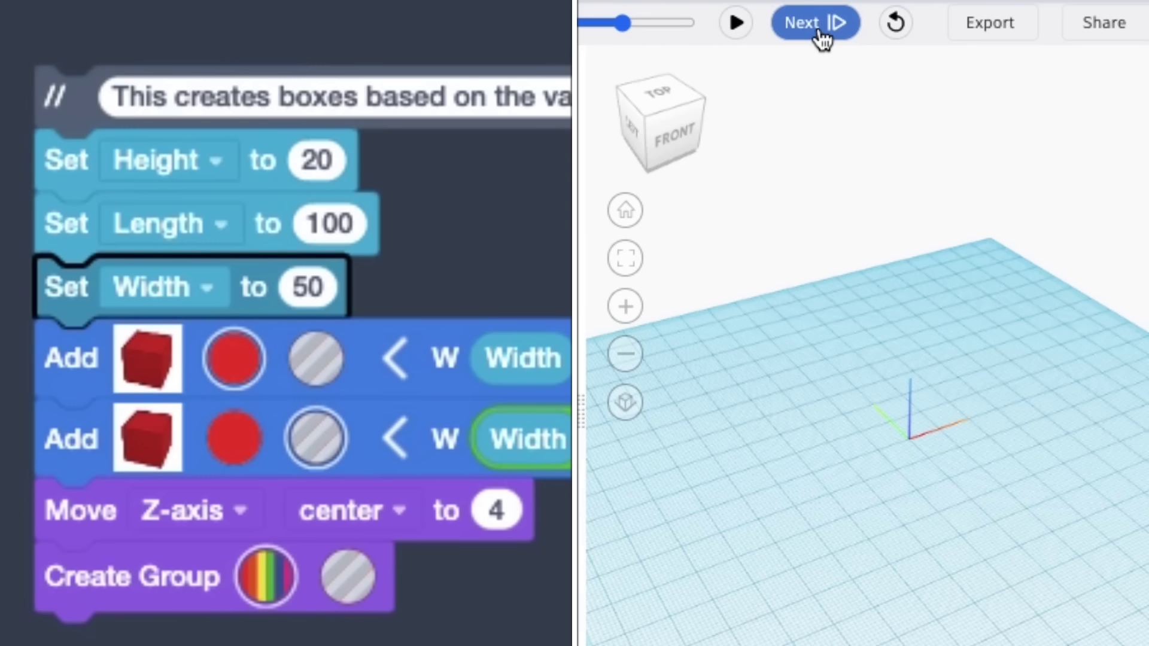
pyautogui.click(820, 33)
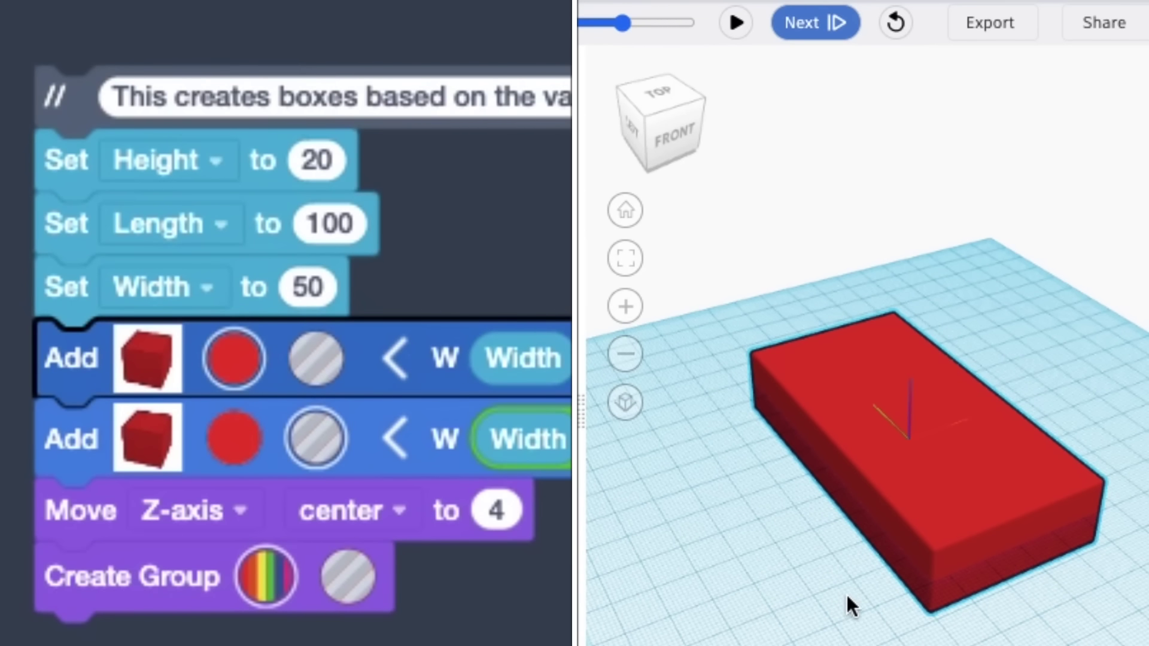
pyautogui.moveTo(860, 589); pyautogui.dragTo(870, 378, button='right')
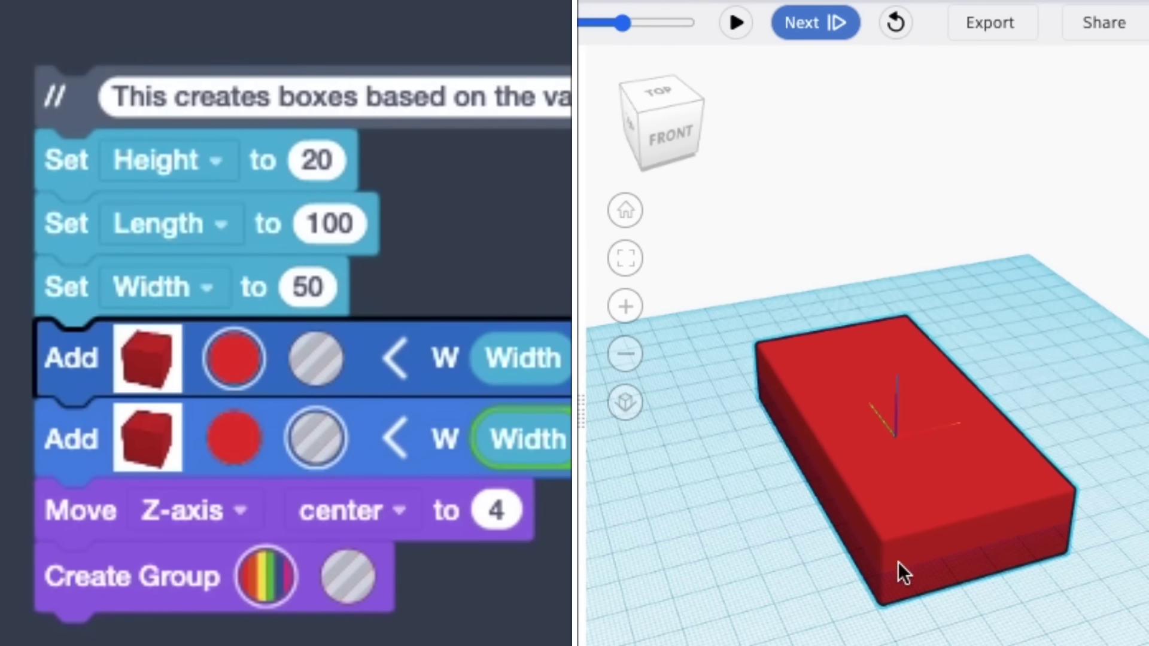
pyautogui.moveTo(836, 606); pyautogui.dragTo(835, 637, button='right')
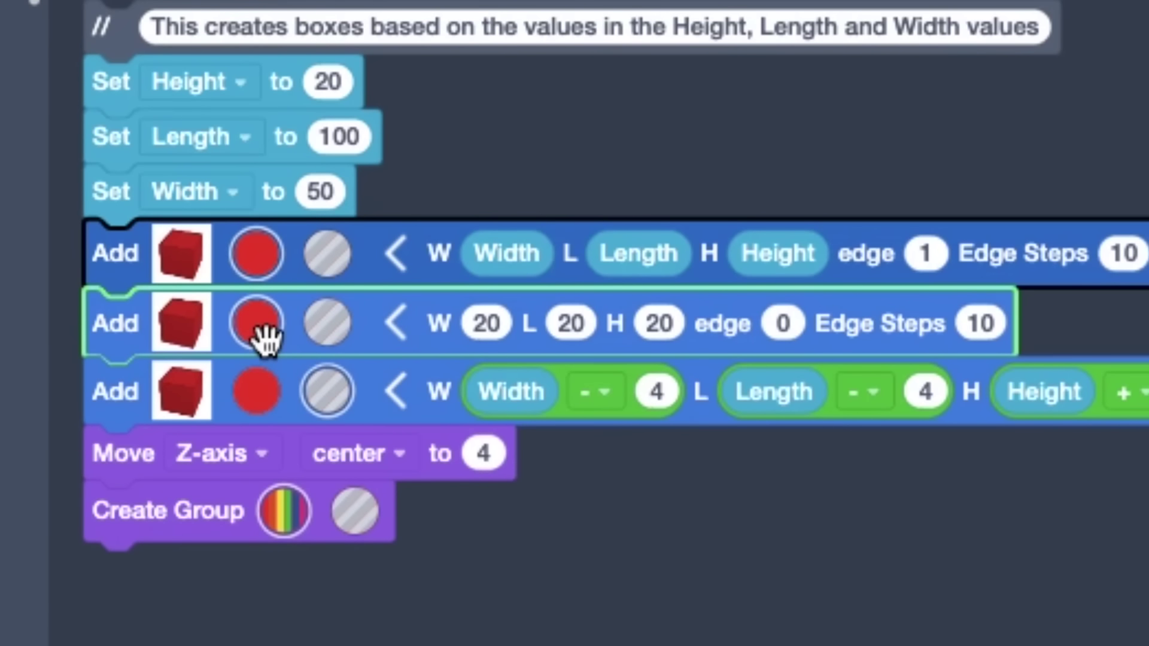
# Step: Remove the extra 20 × 20 × 20 Add box block from the script
pyautogui.click(328, 323)
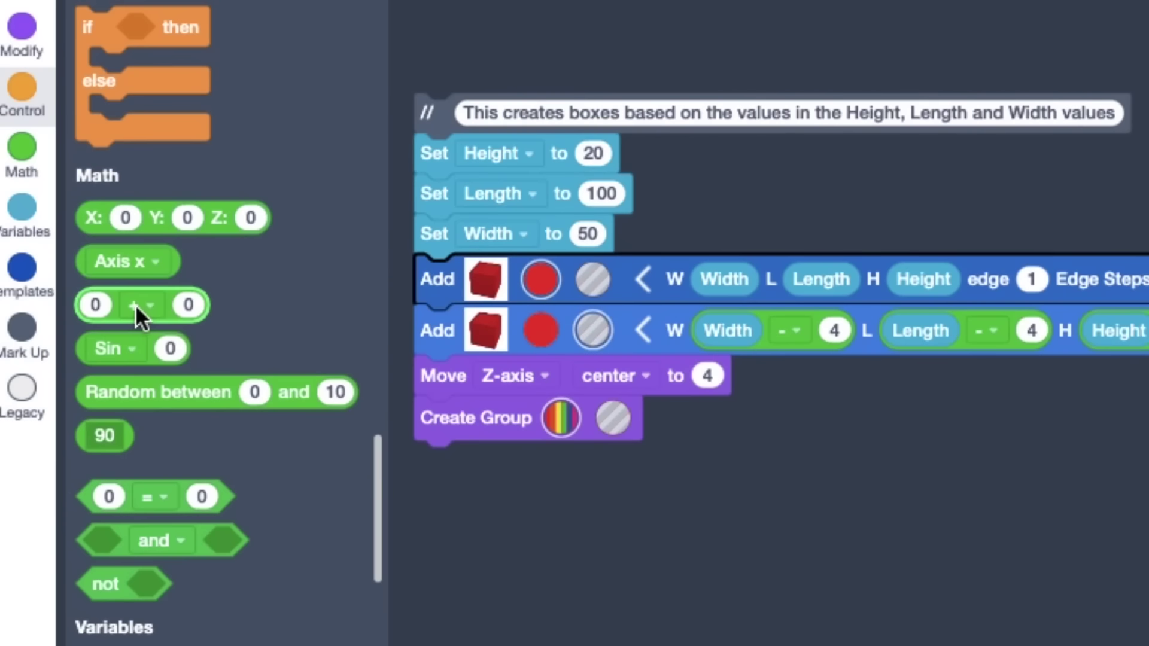
# Step: Drag out a 0 + 0 Math block and drop the Width variable into its left slot
pyautogui.moveTo(136, 304); pyautogui.dragTo(534, 477)
pyautogui.moveTo(606, 495); pyautogui.dragTo(918, 491)
pyautogui.scroll(-5, 371, 530)
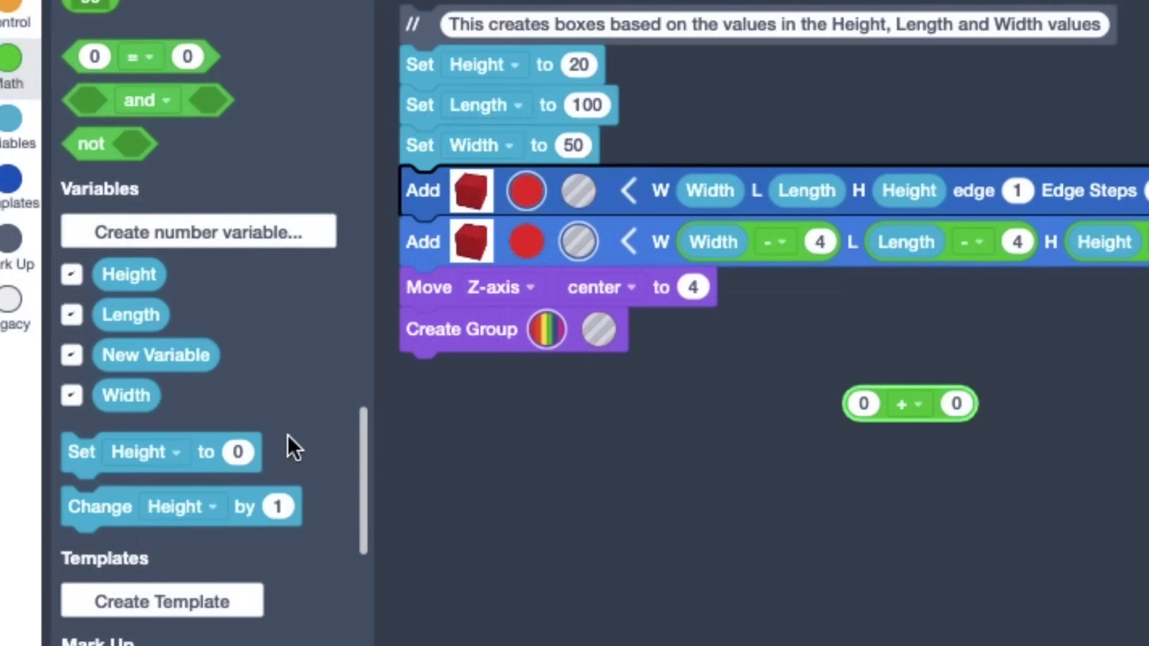
pyautogui.click(133, 397)
pyautogui.moveTo(235, 414); pyautogui.dragTo(887, 413)
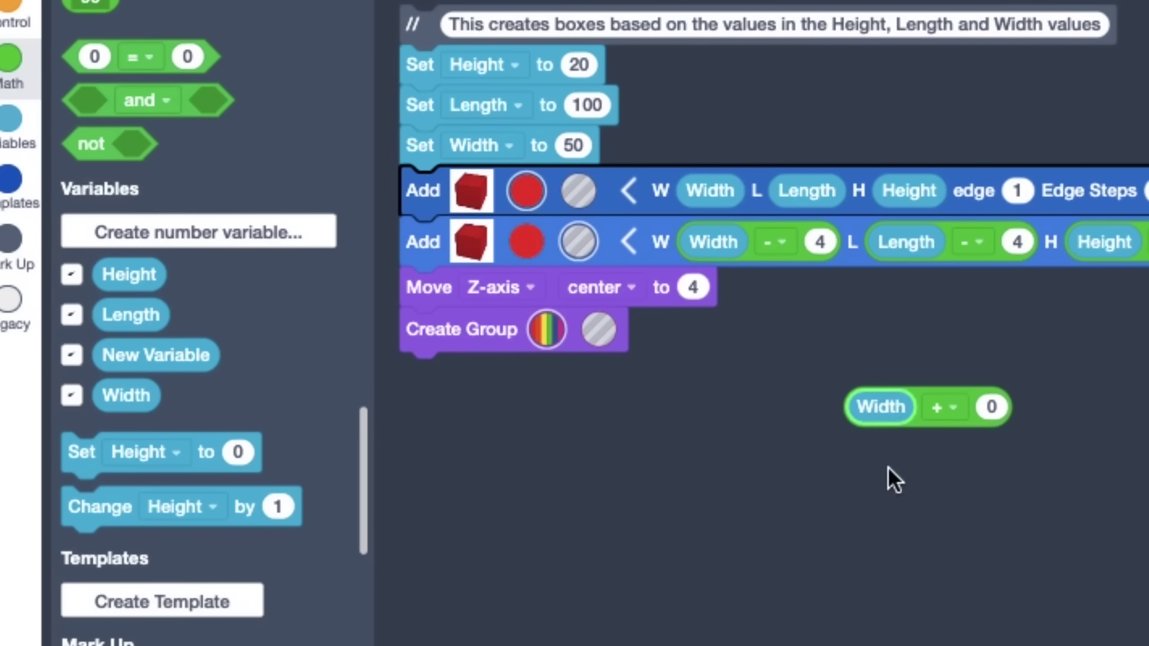
# Step: Change the operator to subtraction with 4, then pull the Width − 4 block out
pyautogui.click(955, 412)
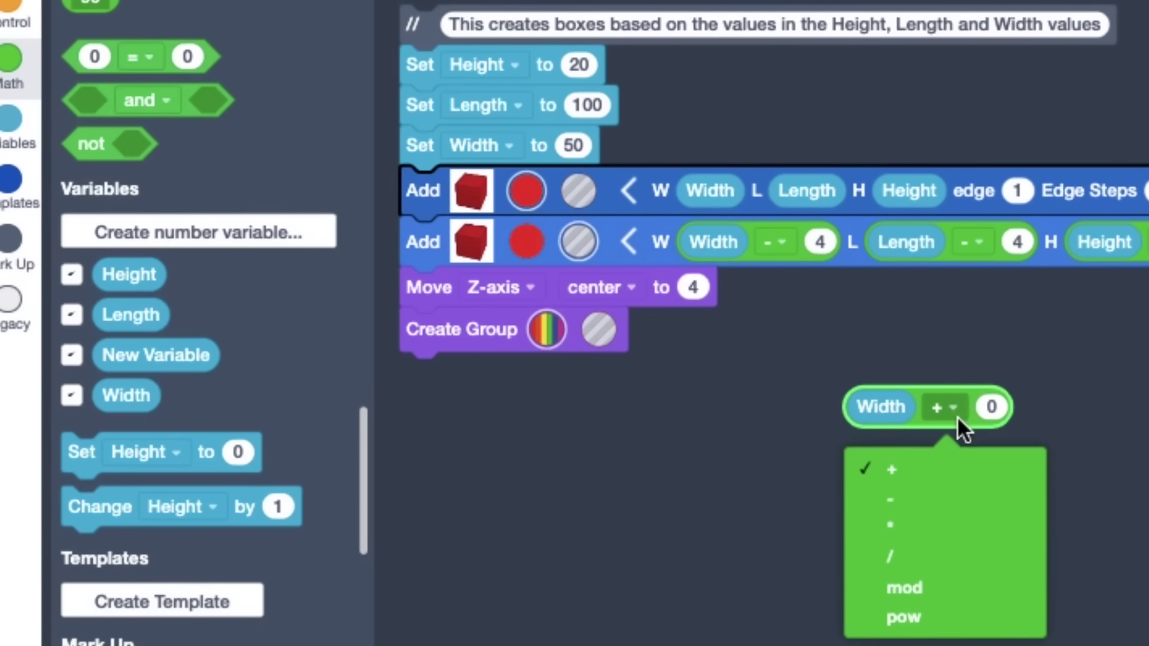
pyautogui.click(899, 504)
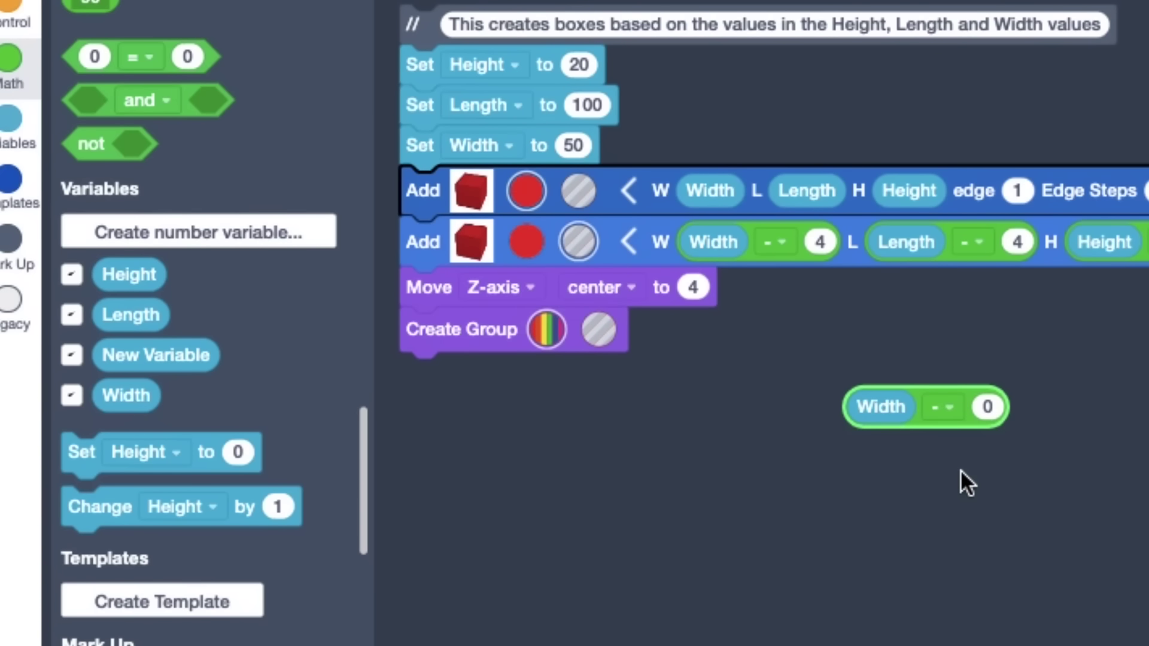
pyautogui.click(990, 409)
pyautogui.write('4')
pyautogui.press('Return')
pyautogui.click(922, 498)
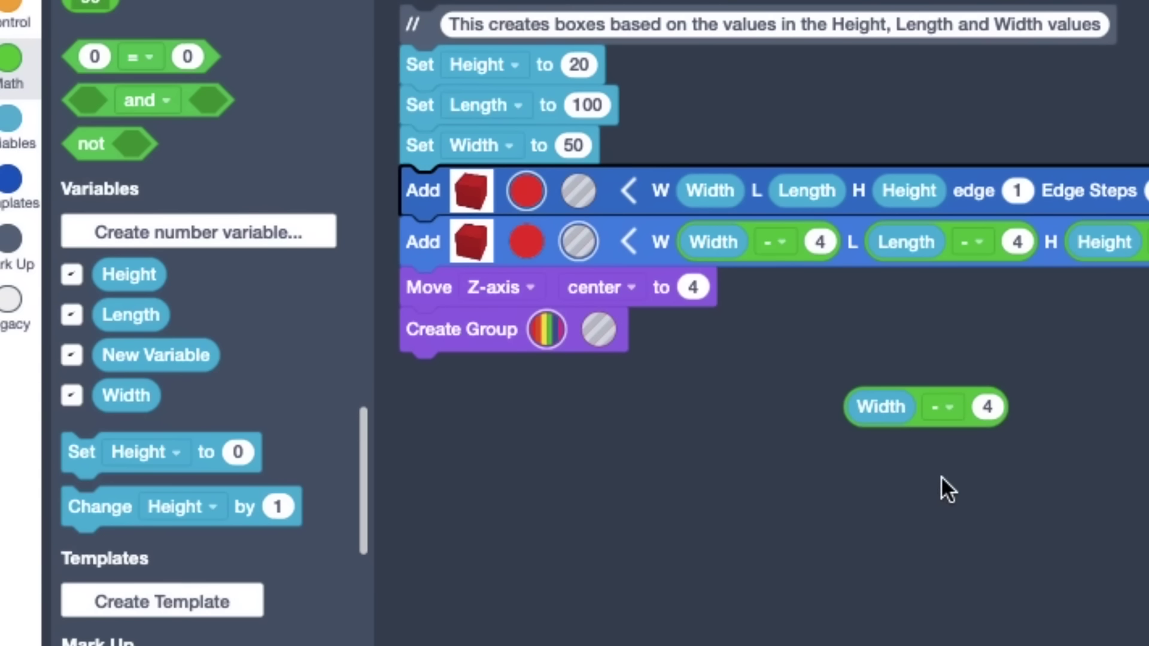
pyautogui.hotkey('ctrl', 'z')
pyautogui.moveTo(916, 421); pyautogui.dragTo(748, 256)
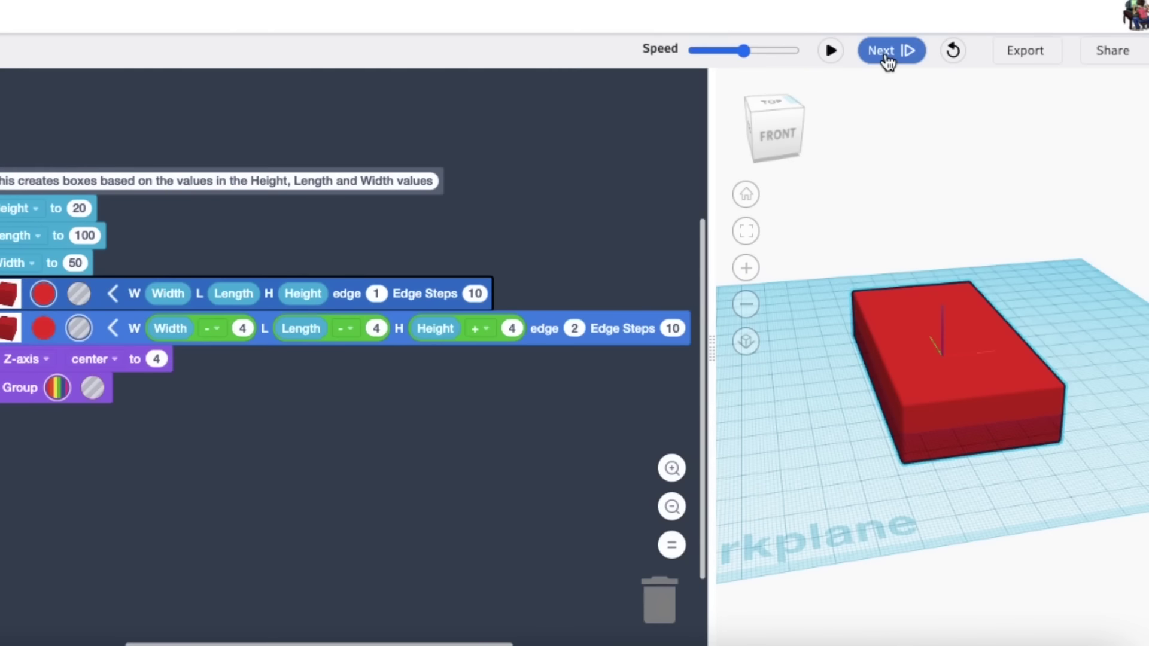
# Step: Step through the second Add box to add the inner box, viewing from above
pyautogui.click(886, 54)
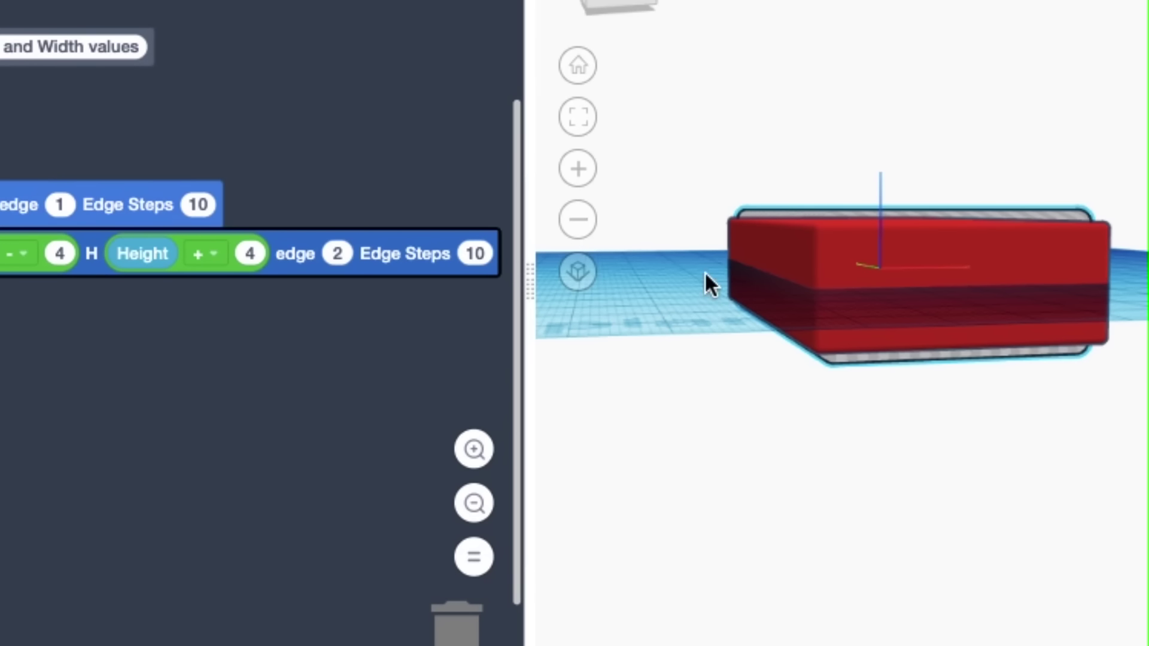
pyautogui.moveTo(701, 267); pyautogui.dragTo(688, 554)
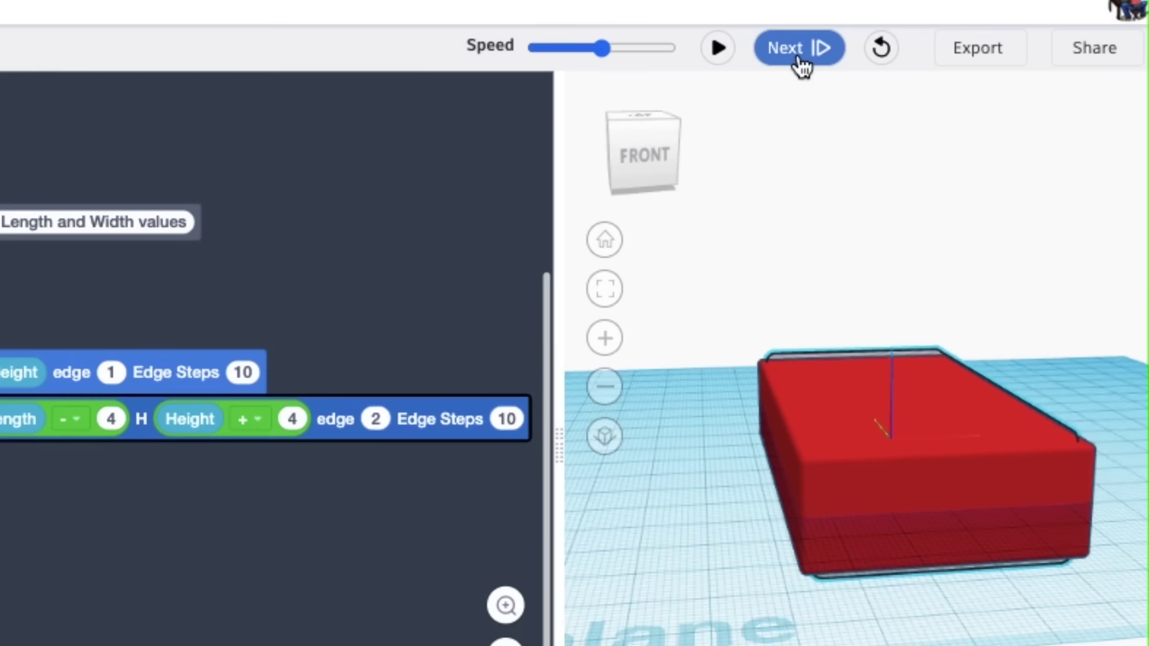
# Step: Step through Move Z-axis to raise the hole box 4 mm, viewing from the front
pyautogui.click(796, 51)
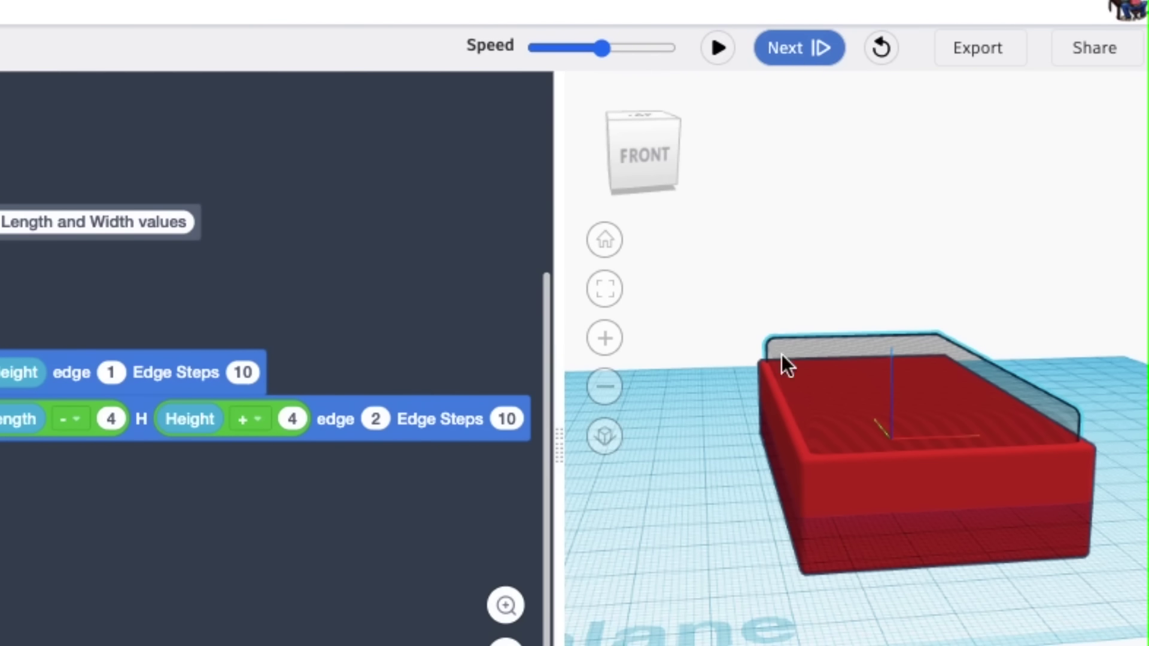
pyautogui.moveTo(789, 546); pyautogui.dragTo(758, 548, button='right')
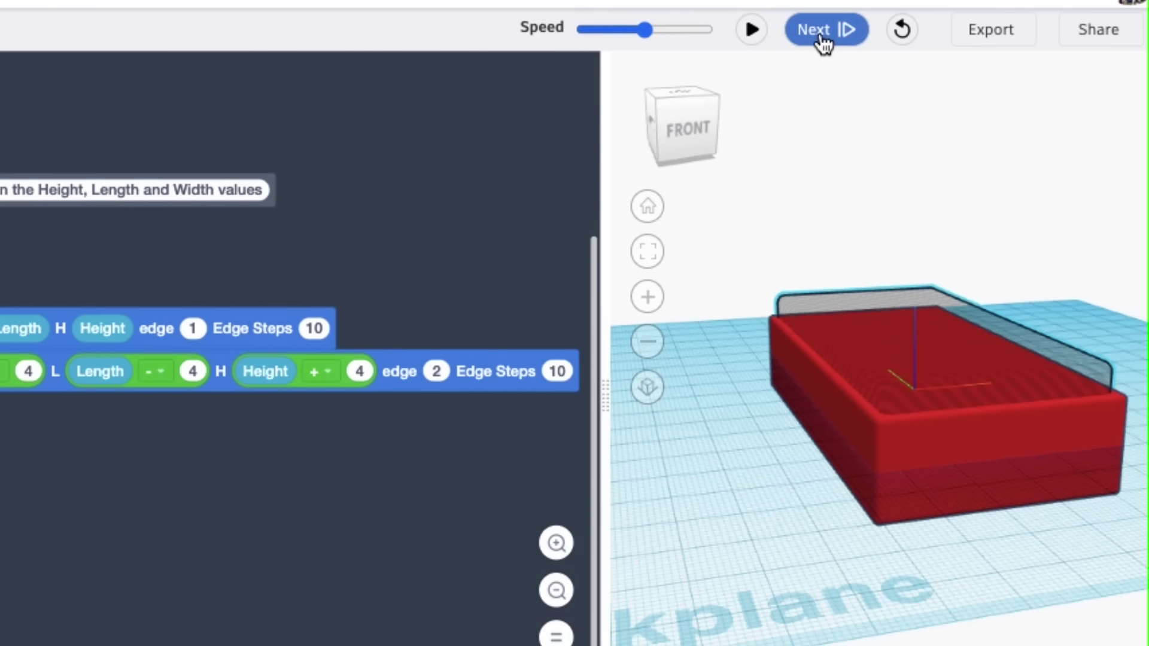
# Step: Step through Create Group to cut the hole, then look down into the hollow tray
pyautogui.click(823, 43)
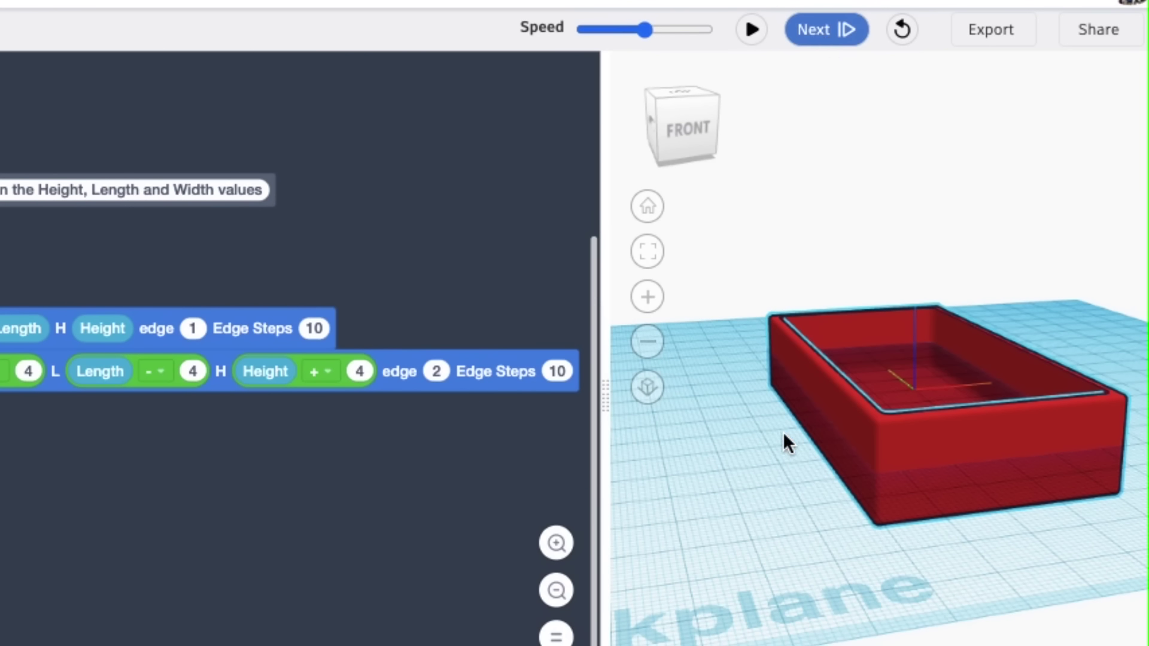
pyautogui.moveTo(783, 431); pyautogui.dragTo(788, 491, button='right')
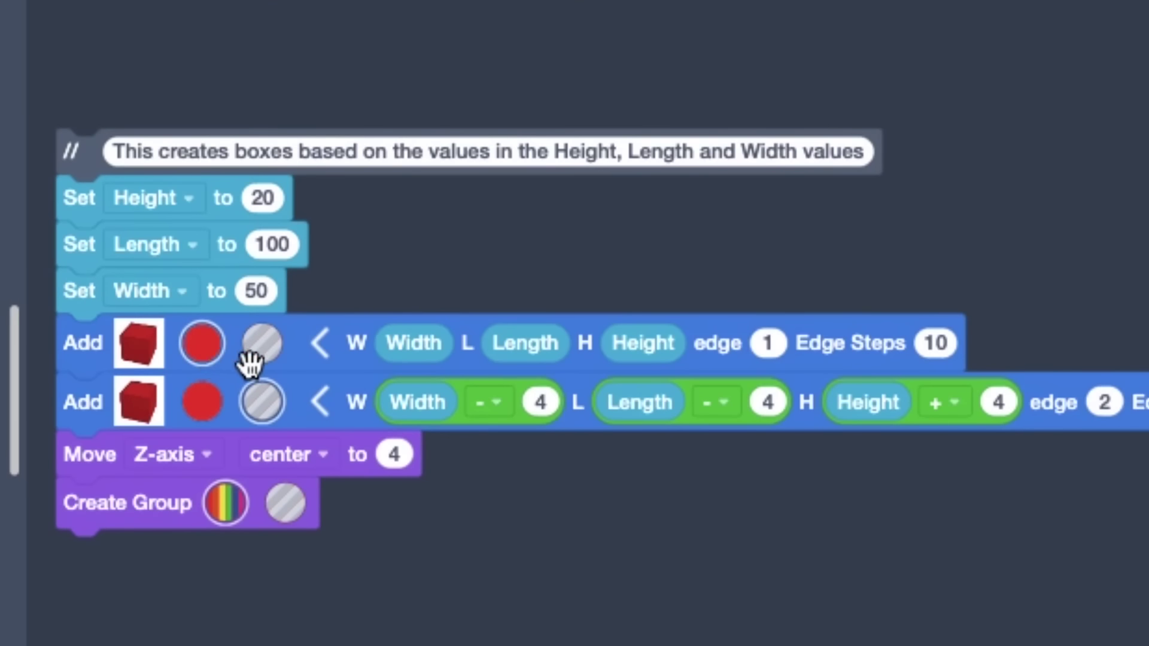
# Step: Check that the outer and hole Add blocks both keep the colour red
pyautogui.click(262, 347)
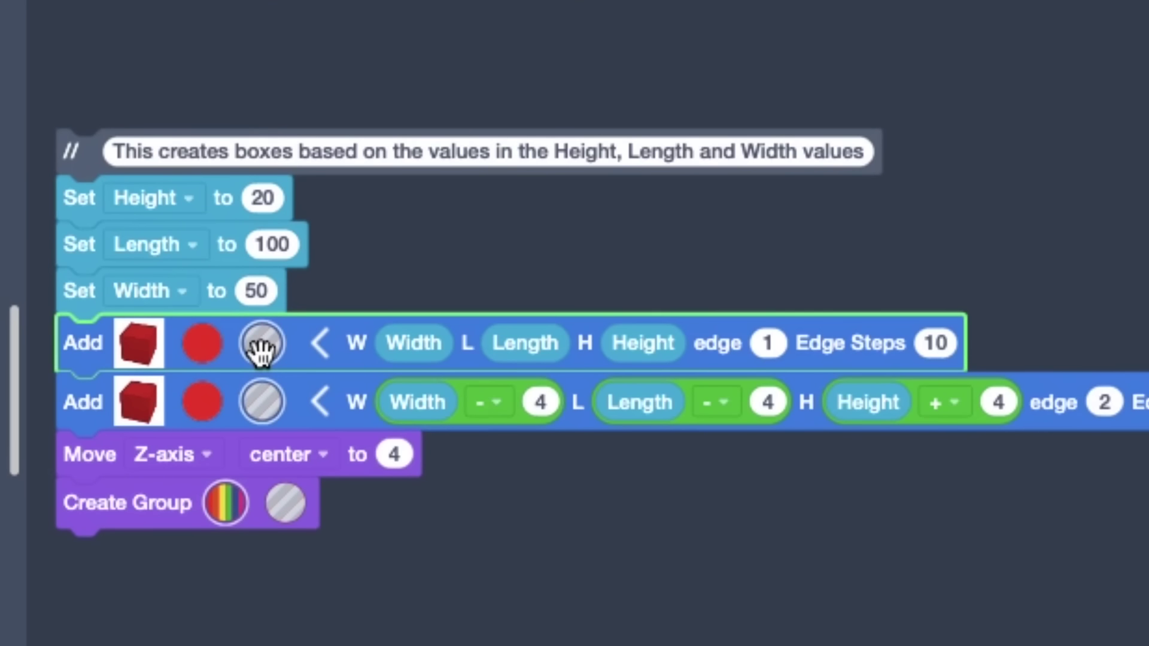
pyautogui.click(203, 406)
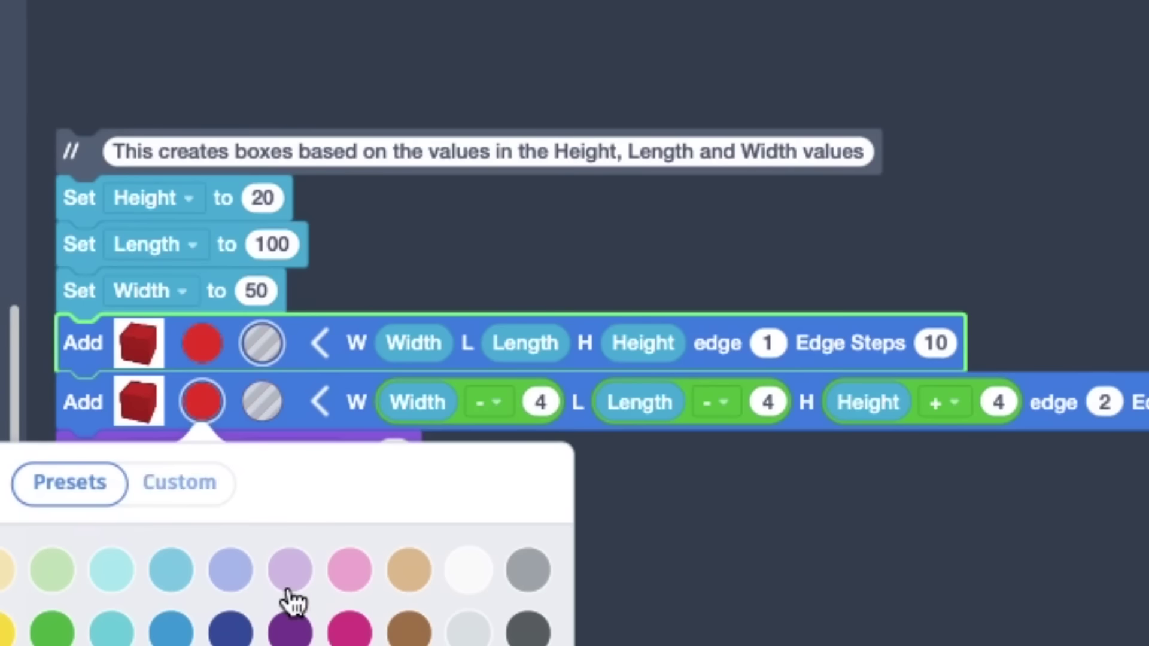
pyautogui.click(680, 590)
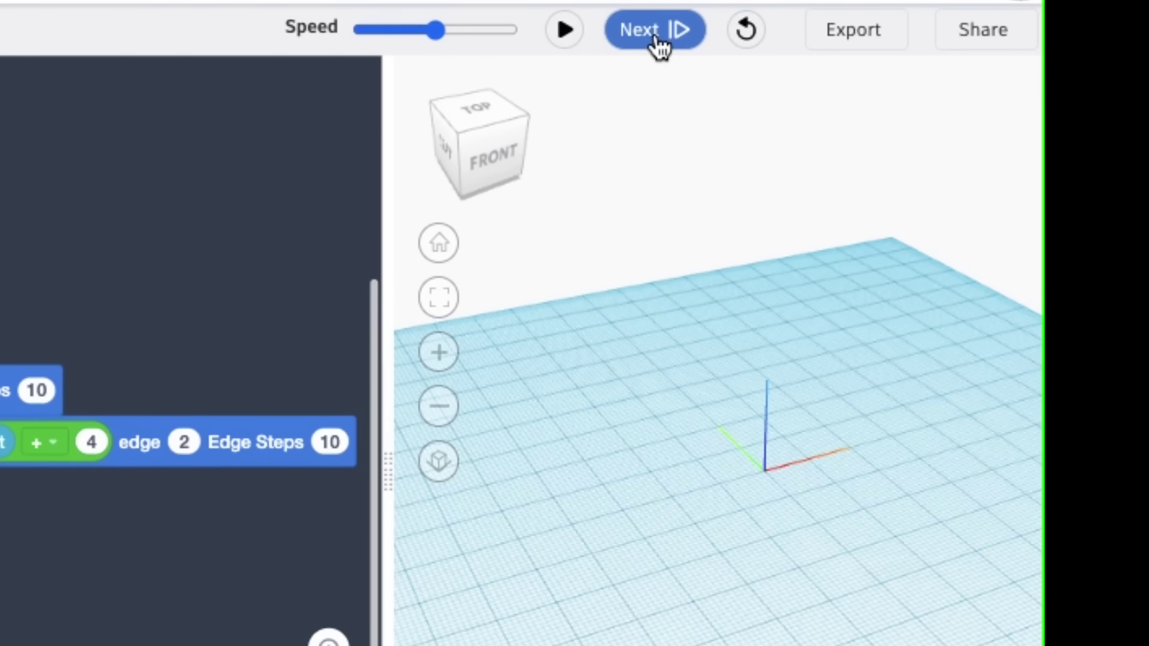
# Step: Rerun the program step by step and view the rebuilt red tray from a lower front angle
pyautogui.click(658, 31)
pyautogui.click(659, 31)
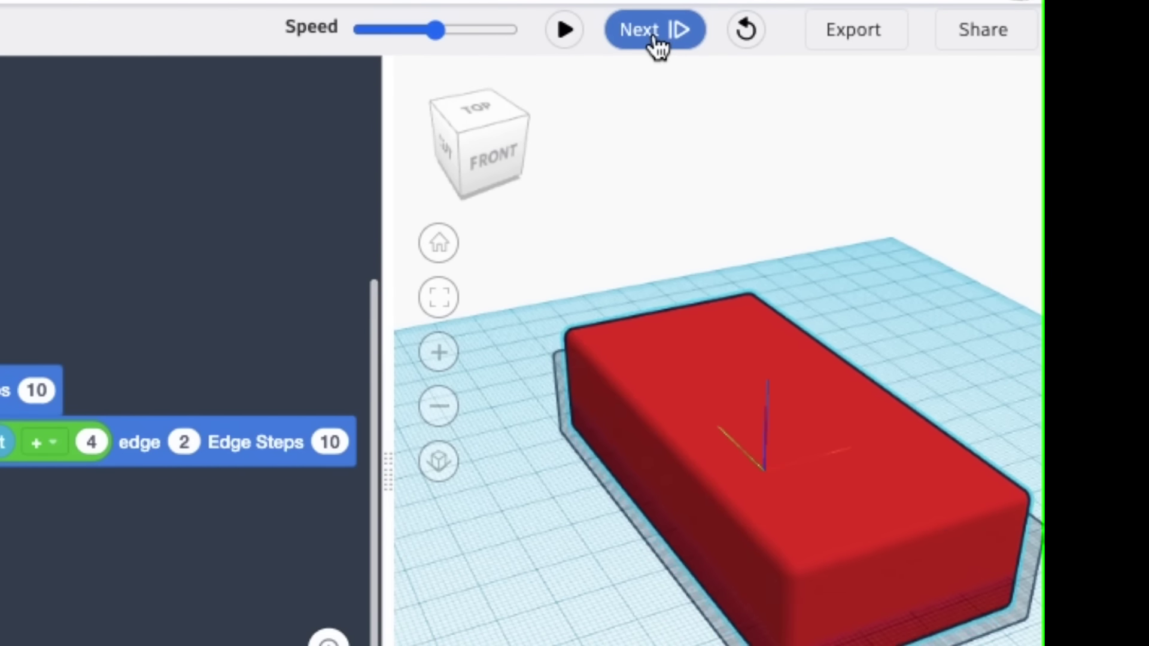
pyautogui.moveTo(642, 519); pyautogui.dragTo(557, 439)
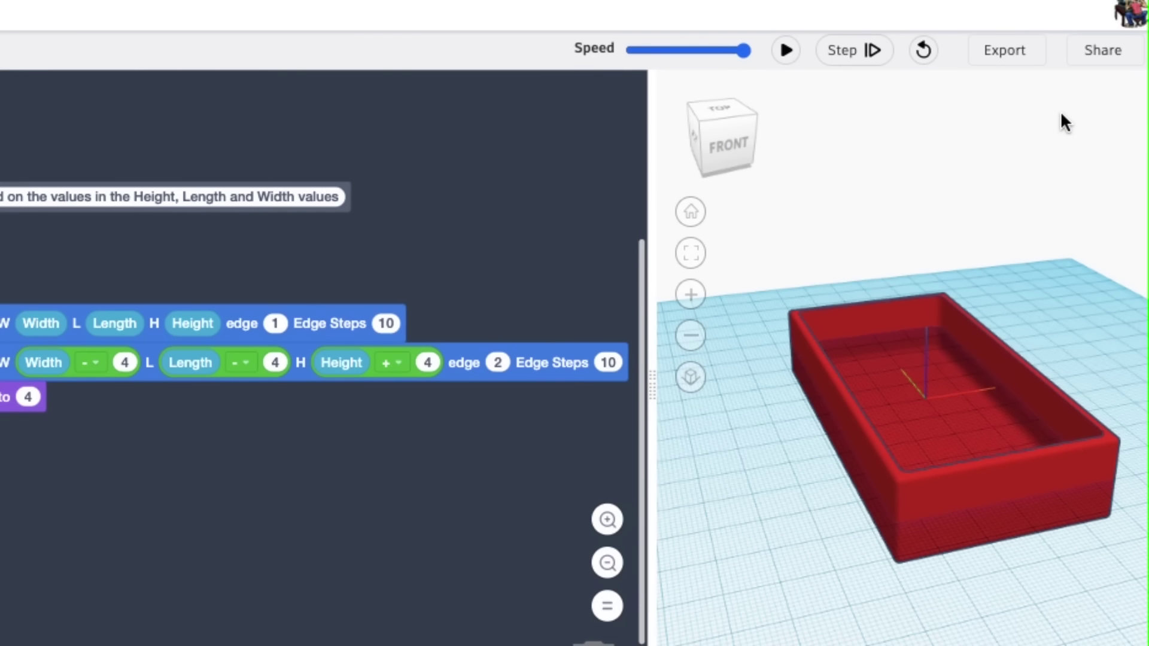
# Step: Export the box as an STL, then save it as shape 'Large Box' described '100 x 50'
pyautogui.click(1005, 57)
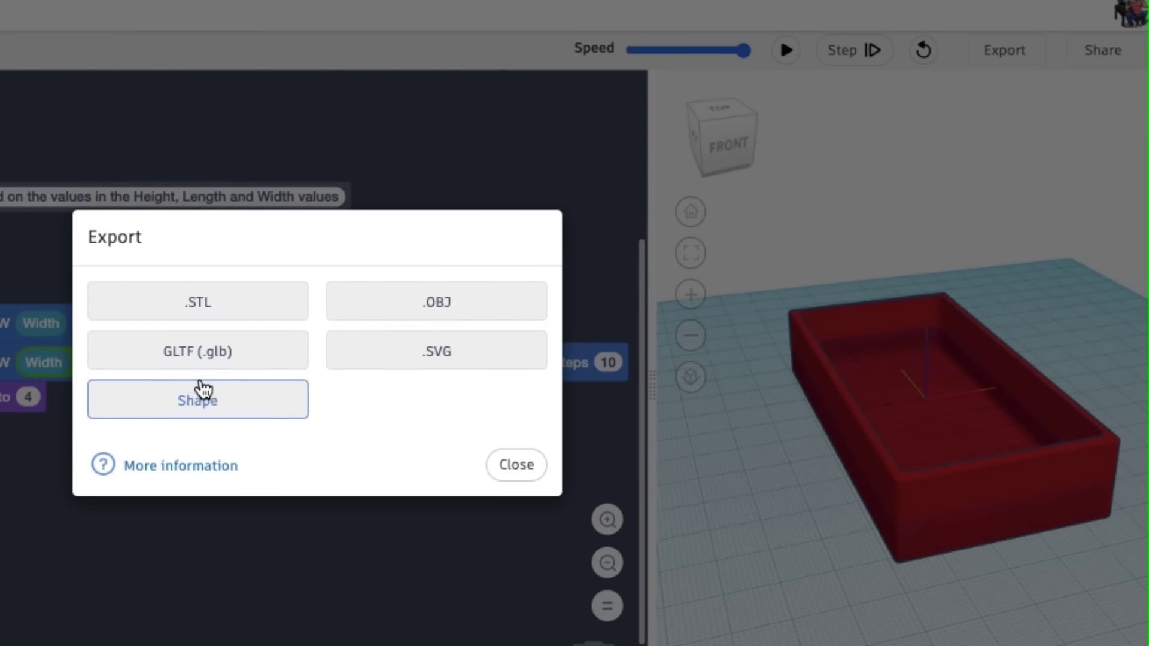
pyautogui.click(216, 302)
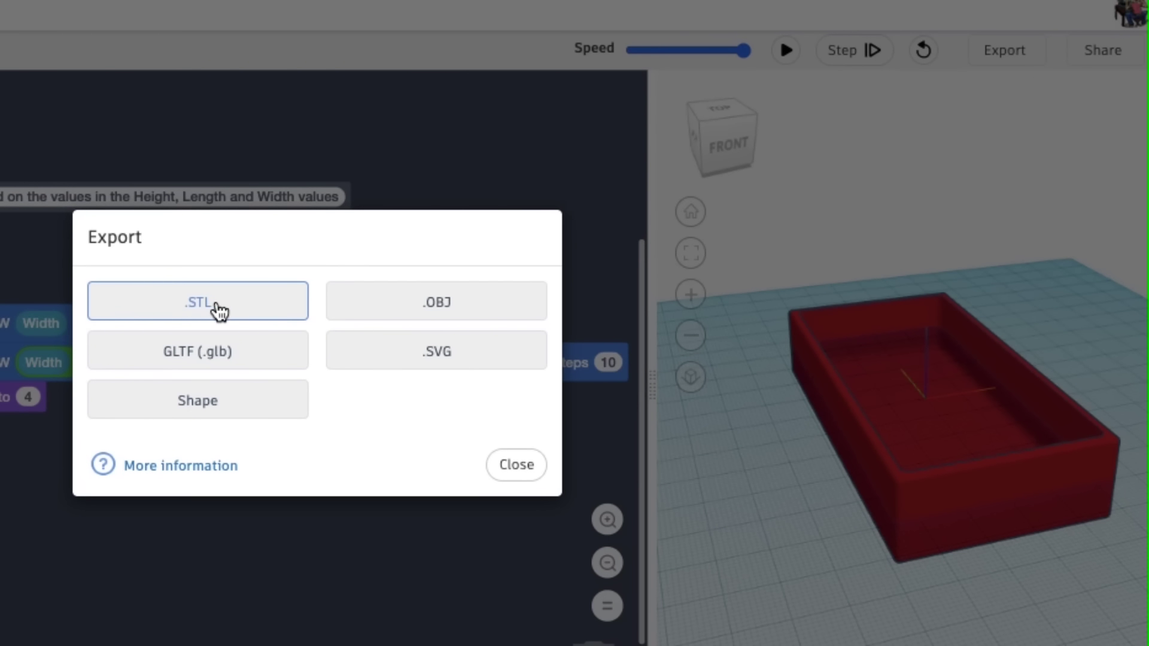
pyautogui.click(241, 415)
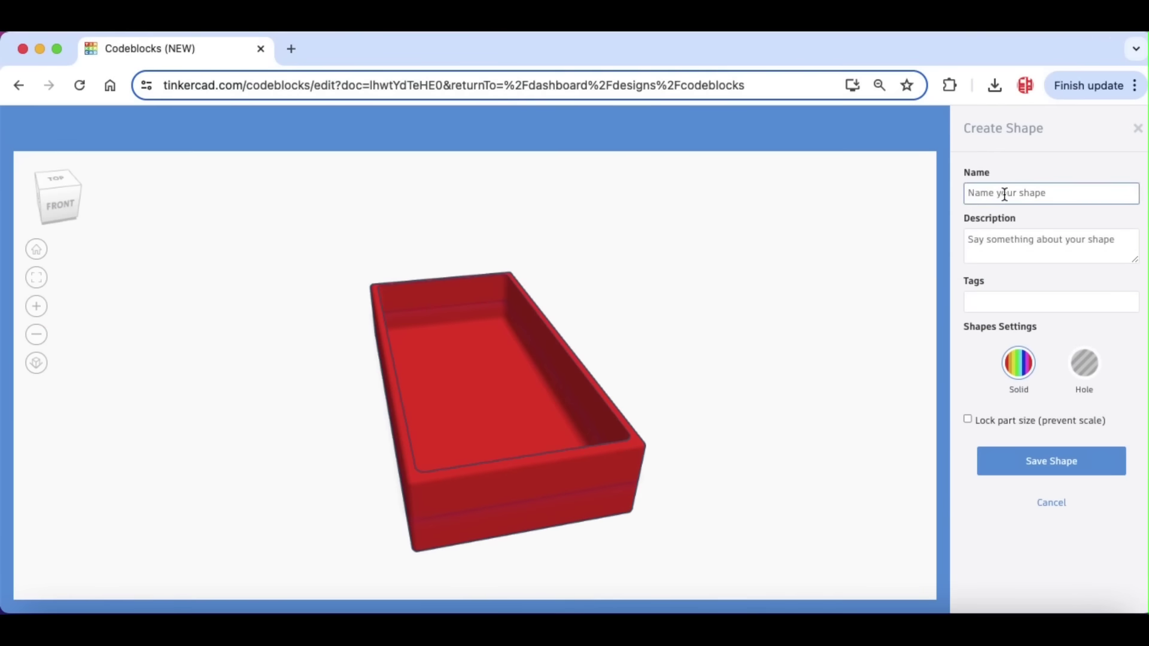
pyautogui.write('Large Box')
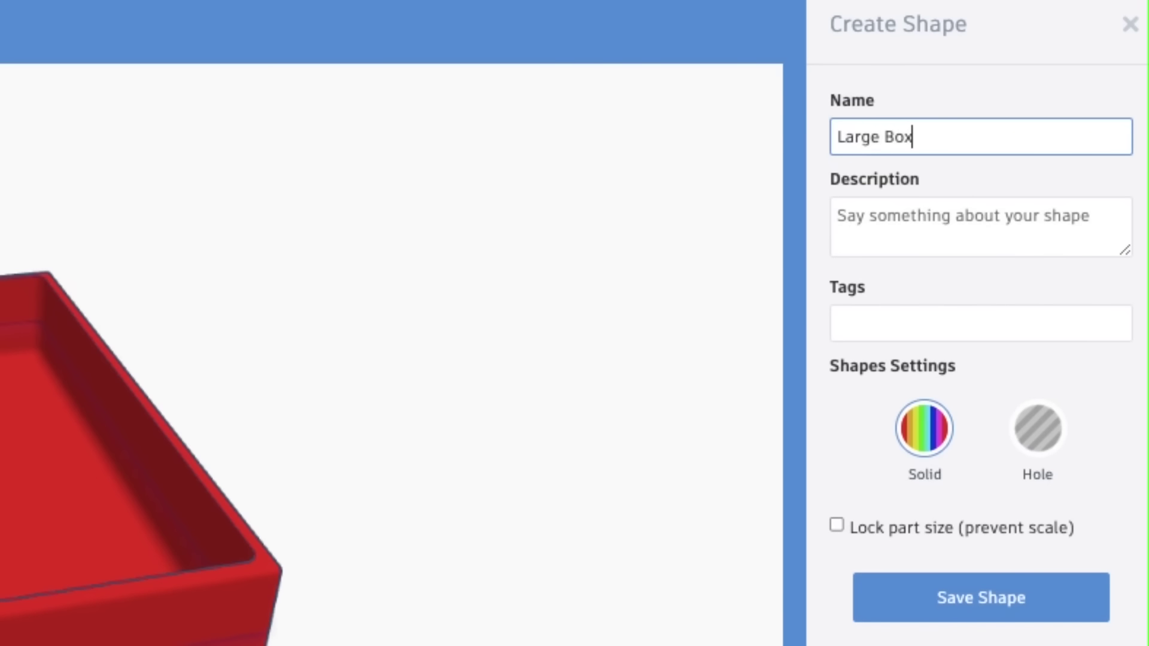
pyautogui.click(872, 218)
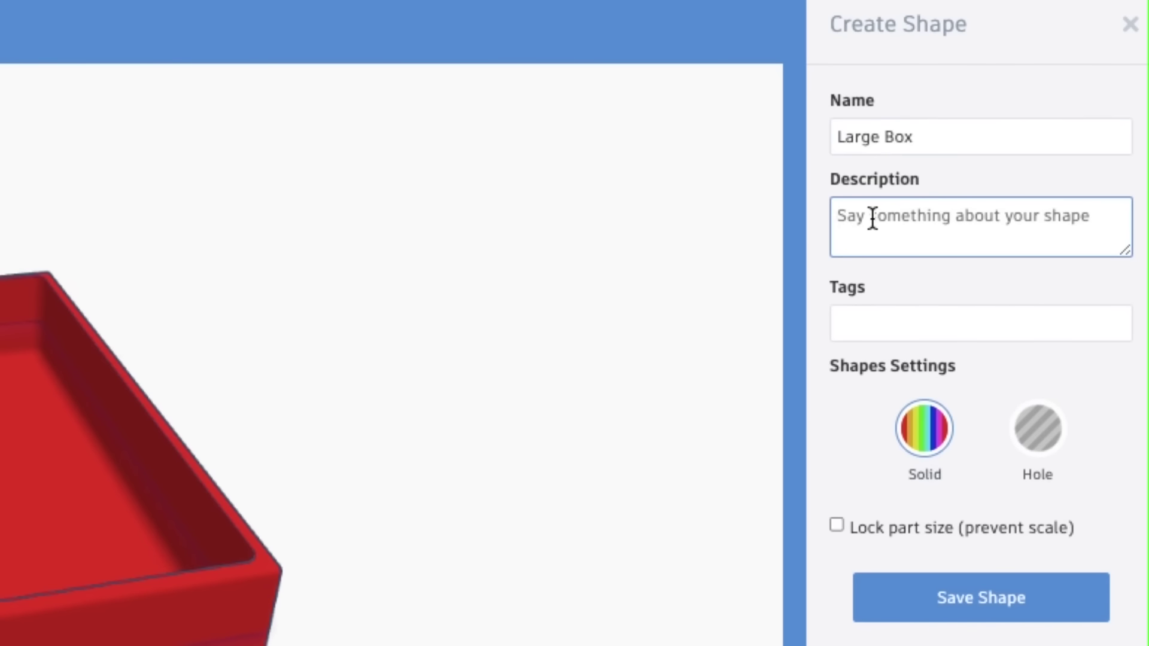
pyautogui.write('100')
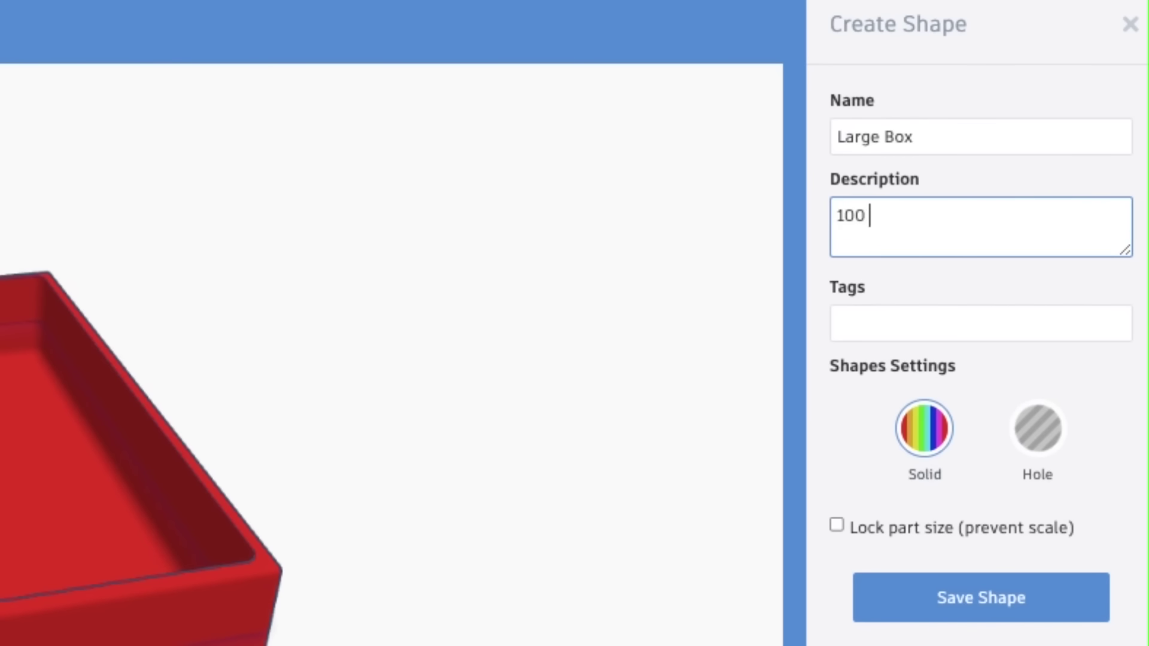
pyautogui.write(' x 50')
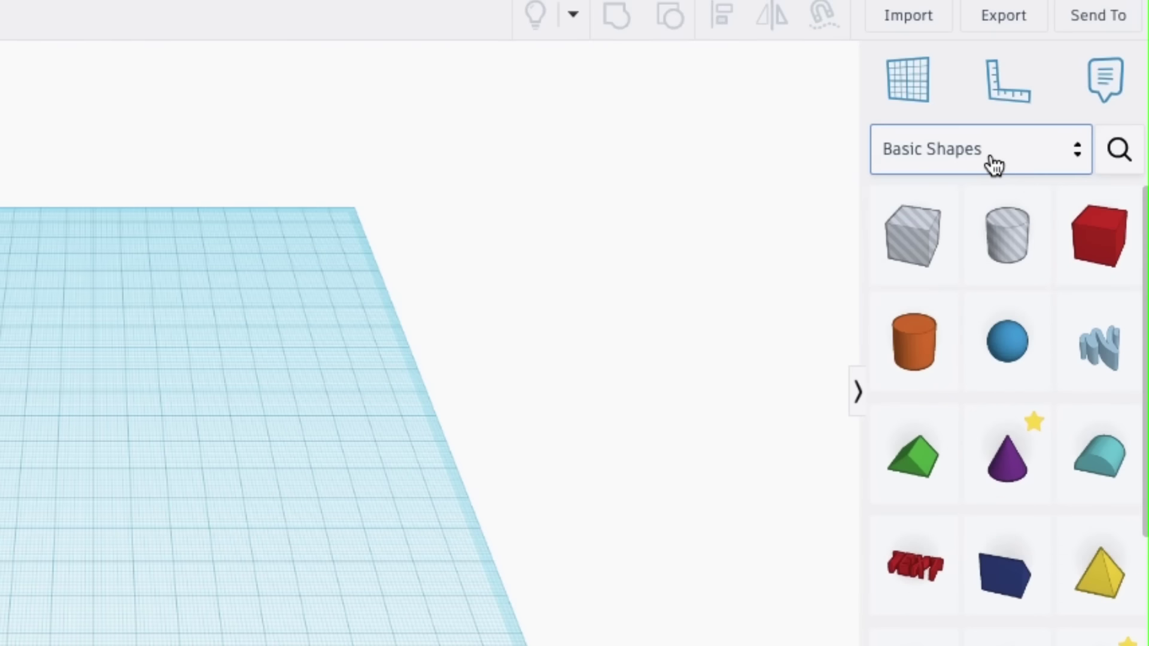
# Step: Place Large Box from Your Creations on the workplane and measure it with the Ruler: 100 × 50 × 20 mm
pyautogui.click(1058, 251)
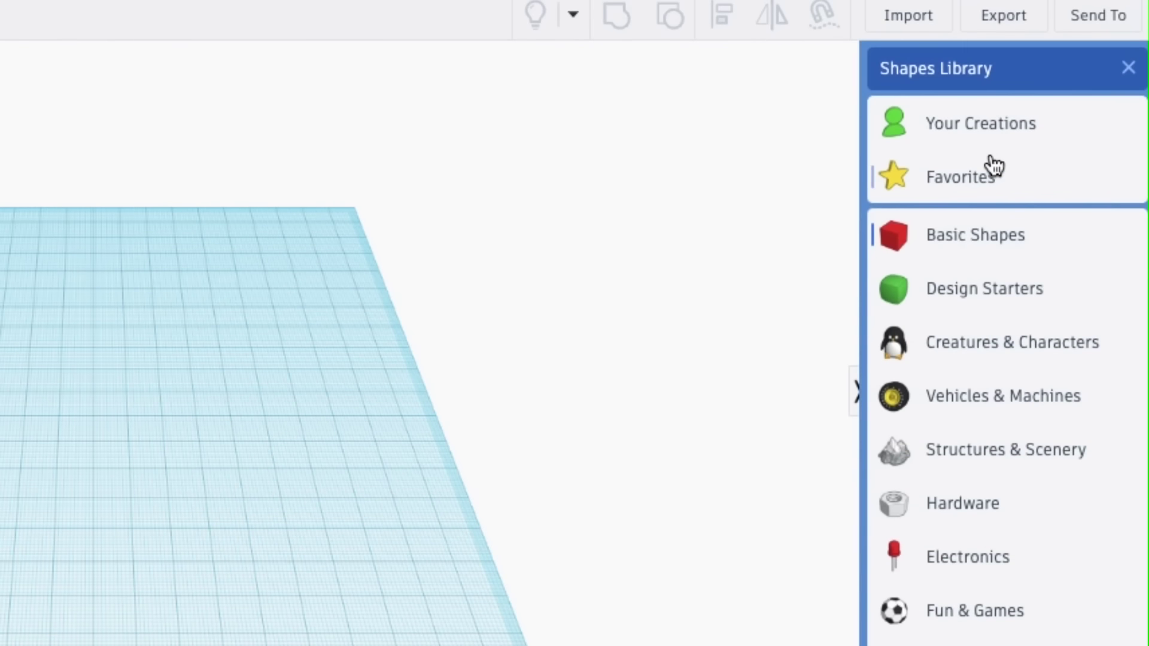
pyautogui.click(952, 130)
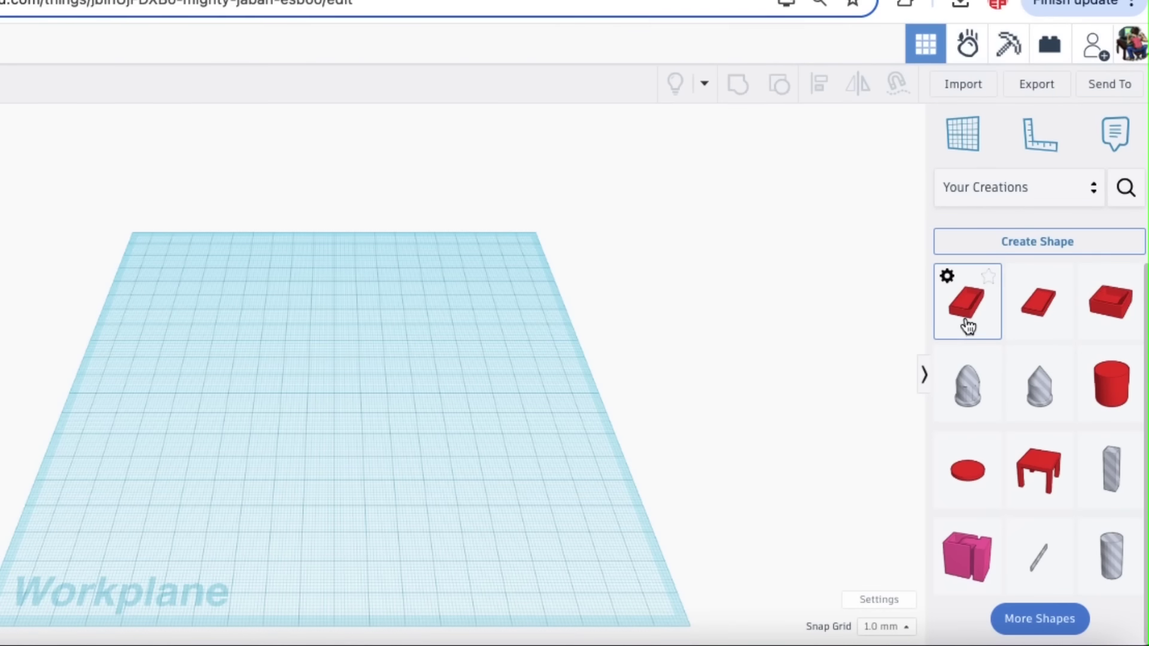
pyautogui.moveTo(967, 326); pyautogui.dragTo(348, 404)
pyautogui.moveTo(519, 504); pyautogui.dragTo(543, 477, button='right')
pyautogui.click(1040, 135)
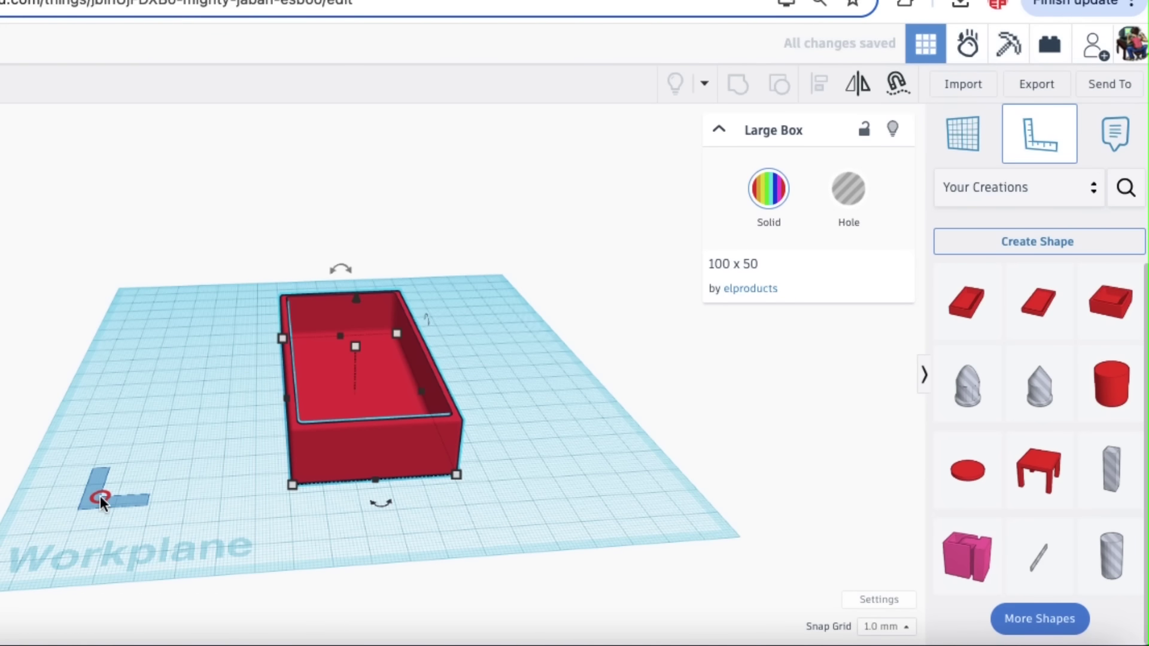
pyautogui.click(99, 496)
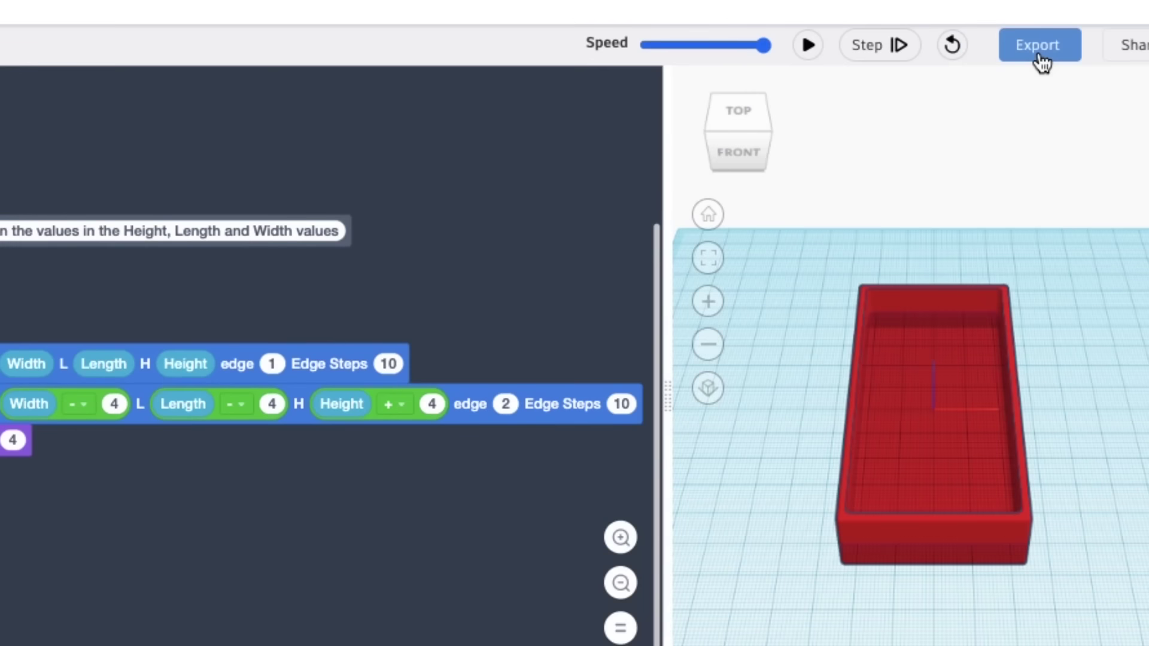
# Step: Export the box as STL and slice it in Creality Print (25m36s, 22.13 g)
pyautogui.click(1039, 54)
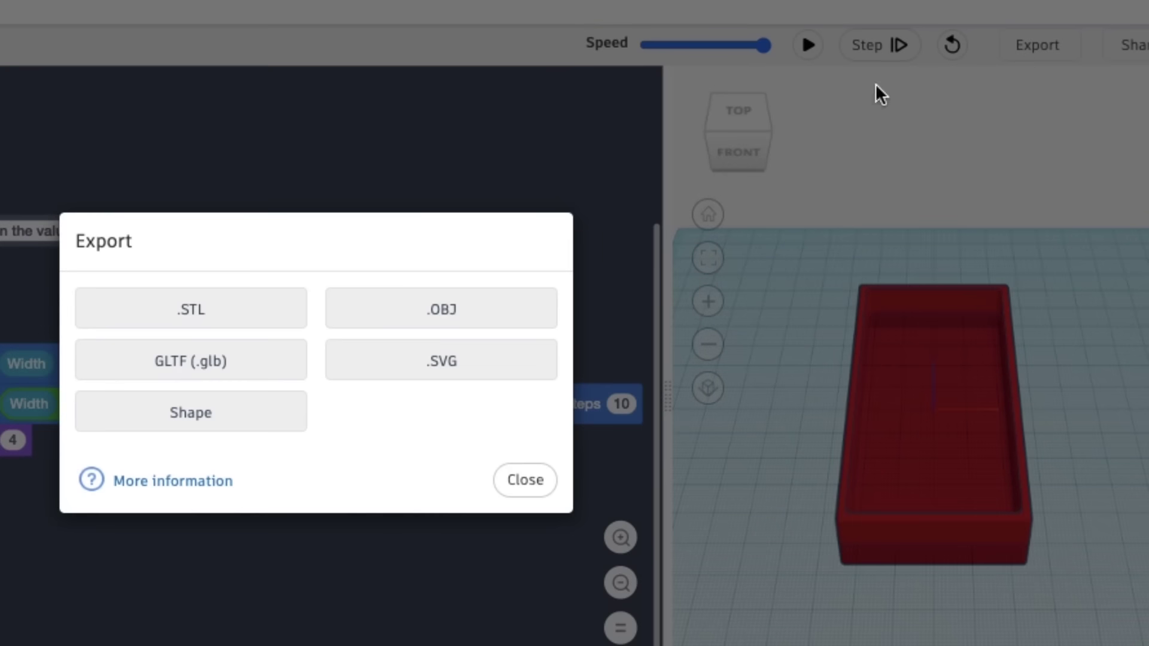
pyautogui.click(221, 322)
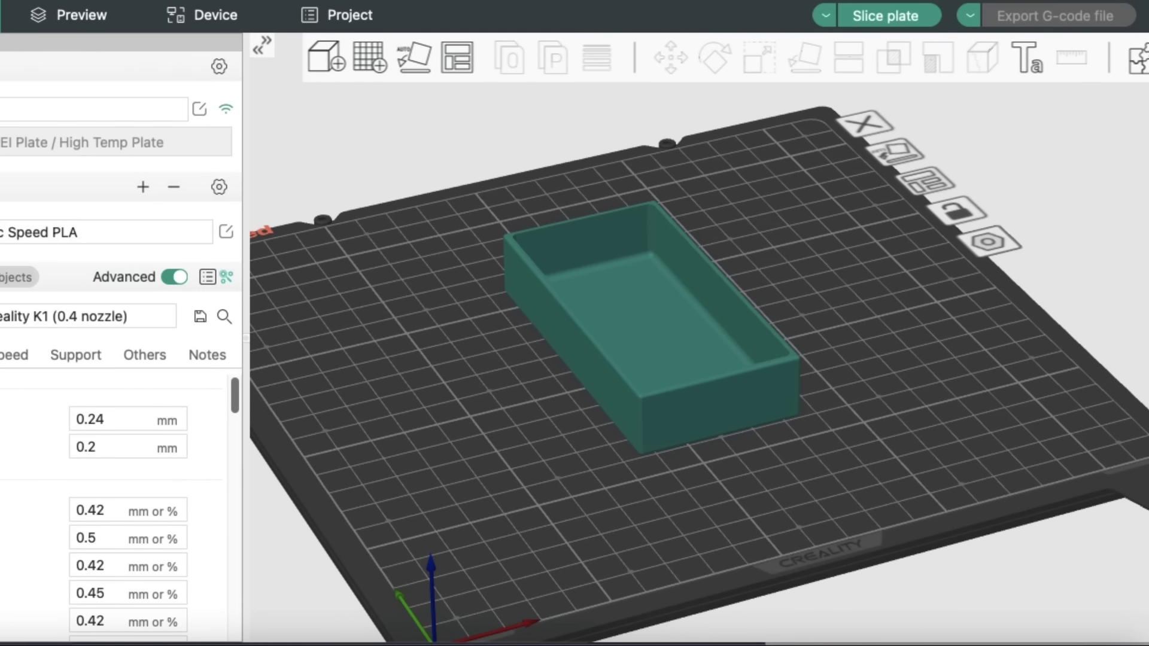
pyautogui.click(880, 15)
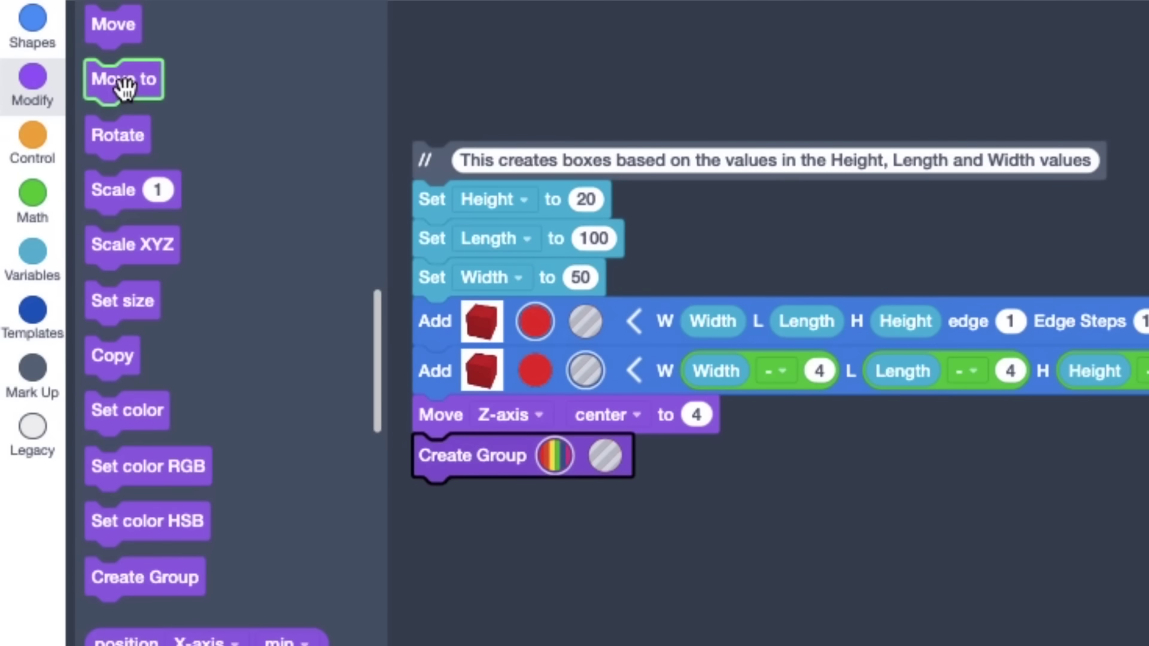
# Step: Add a Move block after Create Group that moves the group on the Z axis
pyautogui.moveTo(96, 82); pyautogui.dragTo(450, 508)
pyautogui.click(540, 498)
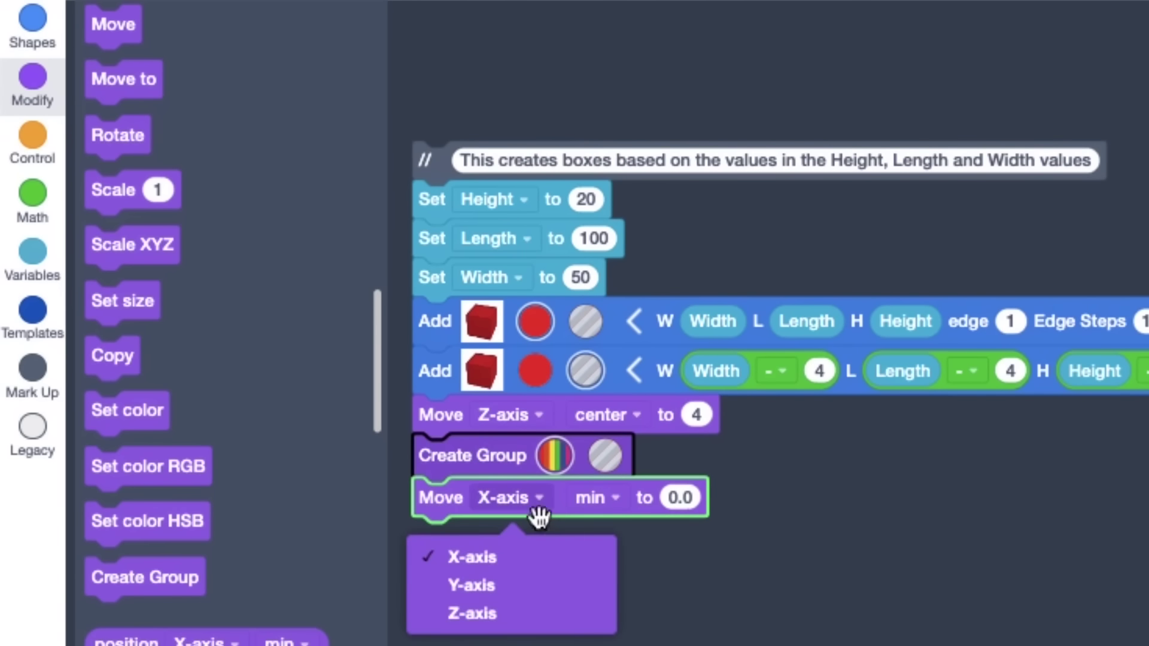
pyautogui.click(498, 610)
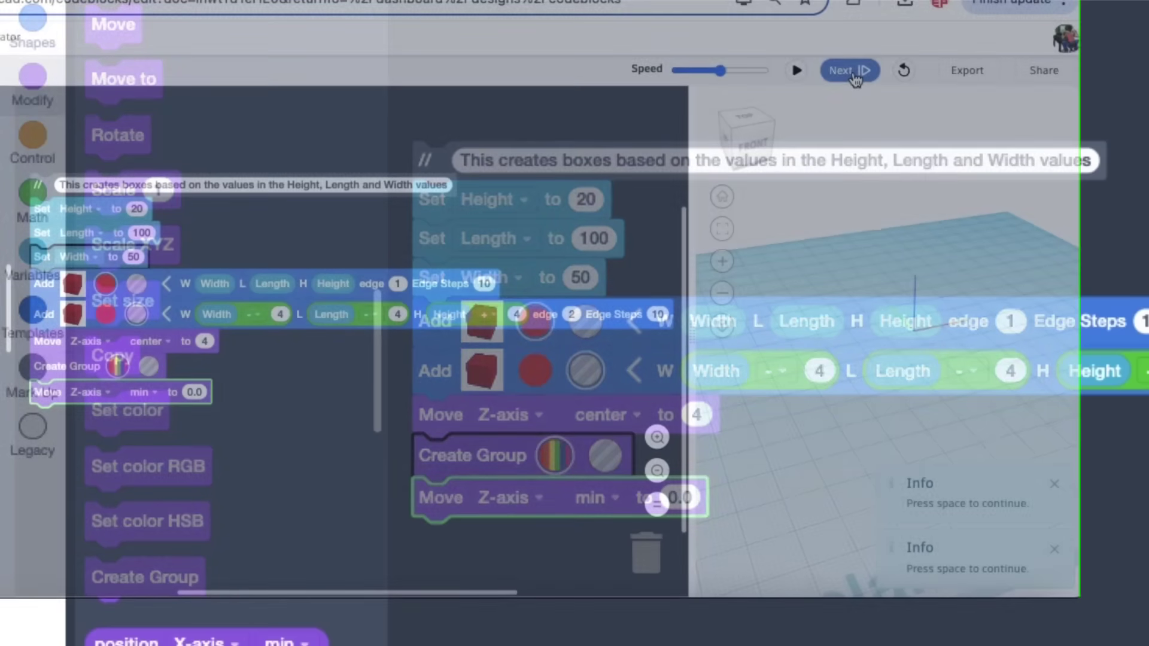
# Step: Step through the program and orbit to a lower front view to check the box rests at Z 0
pyautogui.click(850, 71)
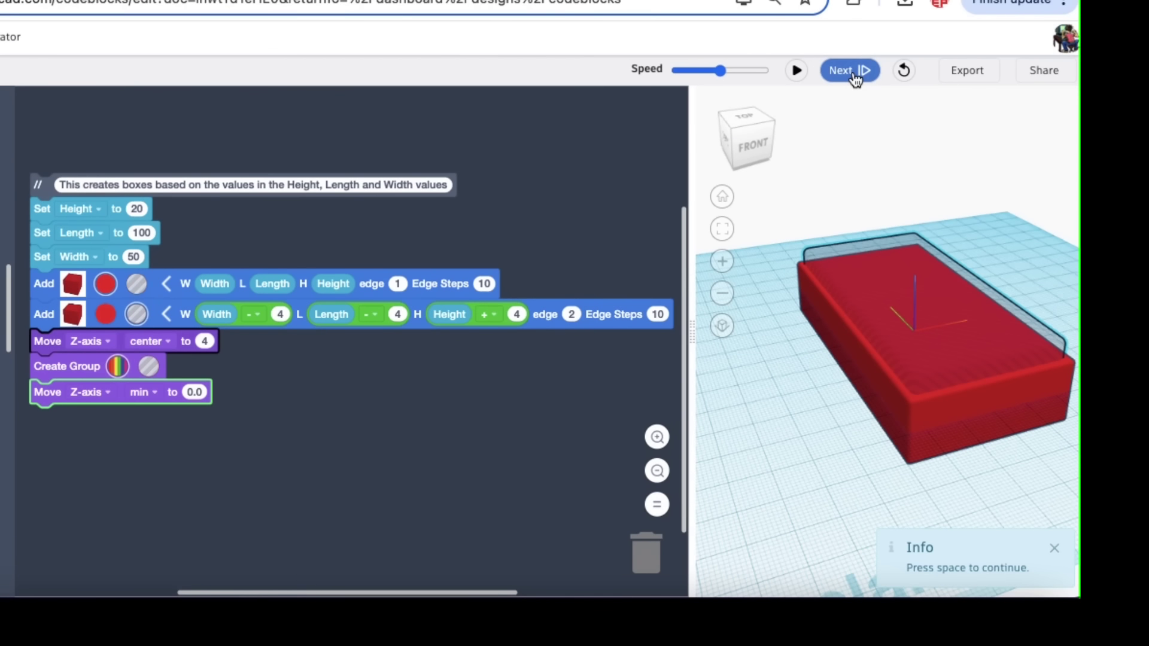
pyautogui.click(853, 71)
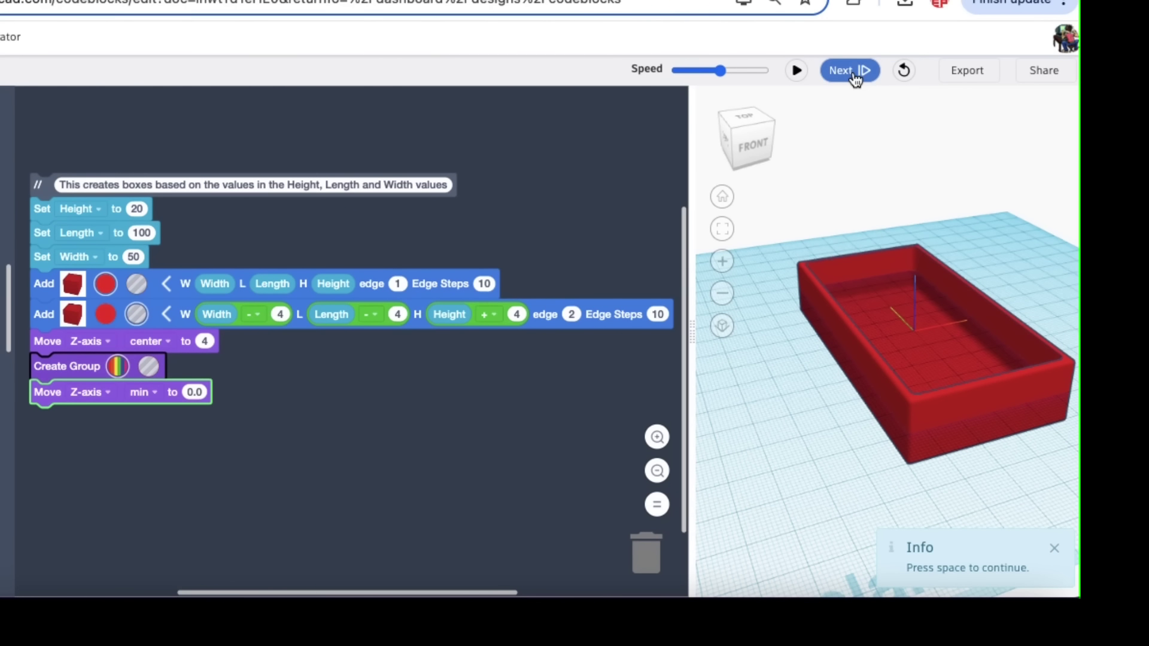
pyautogui.moveTo(854, 386); pyautogui.dragTo(839, 437, button='right')
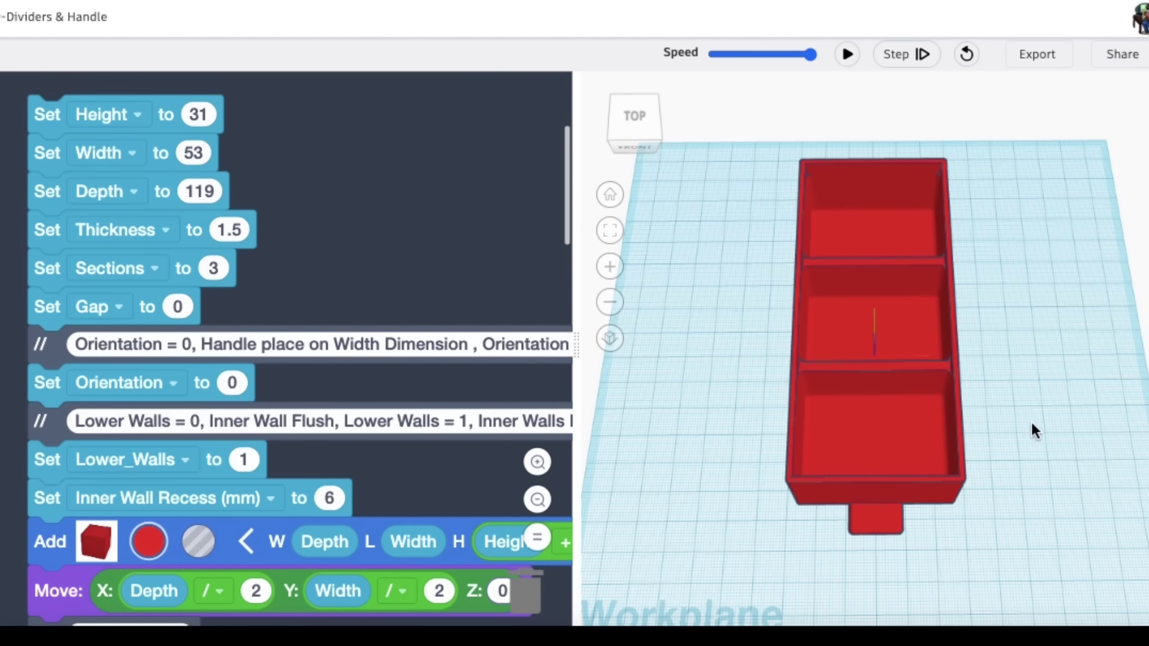
# Step: Change the Set Orientation value to 1 so the drawer handle sits on the long side
pyautogui.moveTo(1030, 419); pyautogui.dragTo(993, 311, button='right')
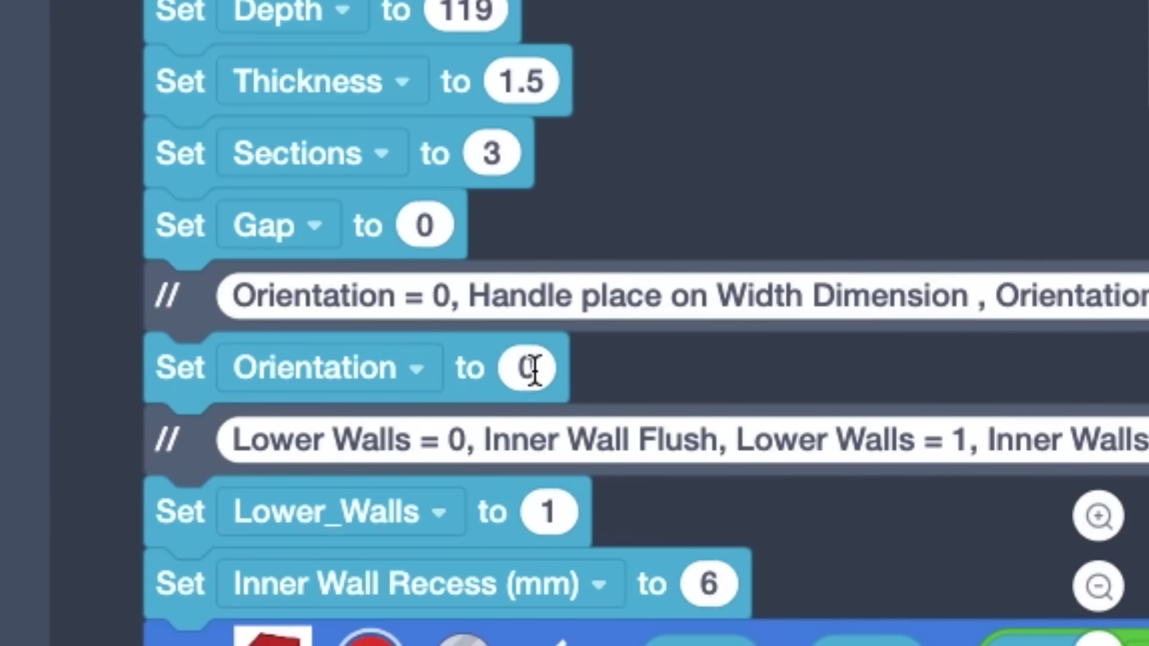
pyautogui.click(231, 383)
pyautogui.click(527, 367)
pyautogui.write('1')
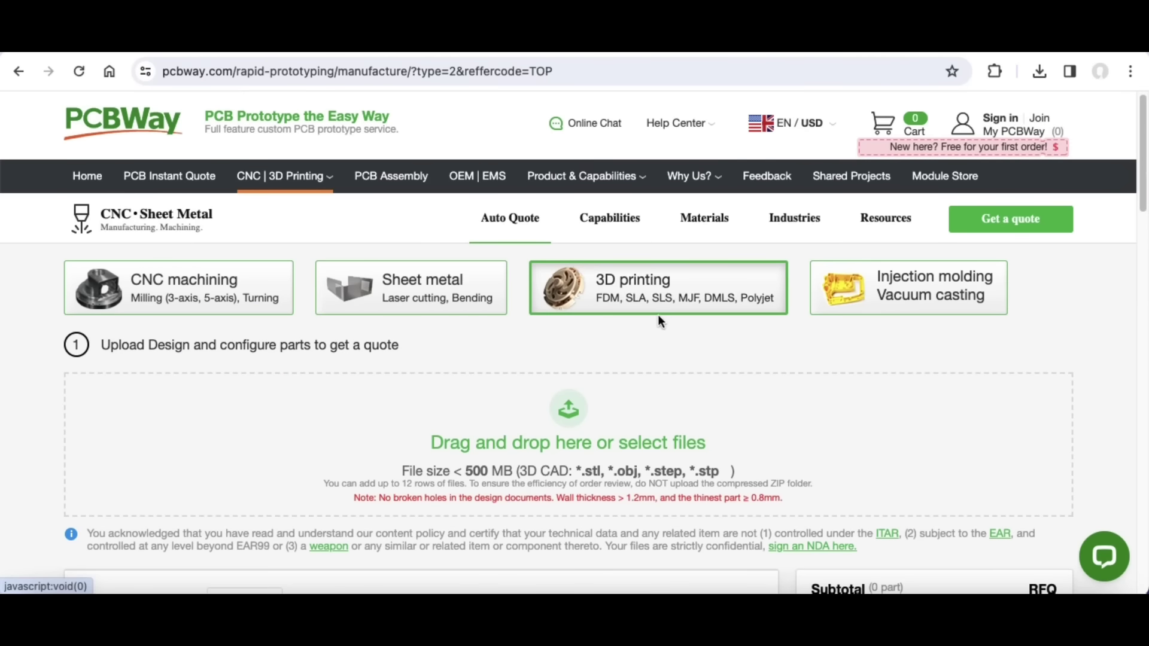
# Step: Scroll down to the resin materials and choose the Matte diffuse finish for UTR-8100
pyautogui.scroll(-1, 658, 314)
pyautogui.scroll(-3, 658, 321)
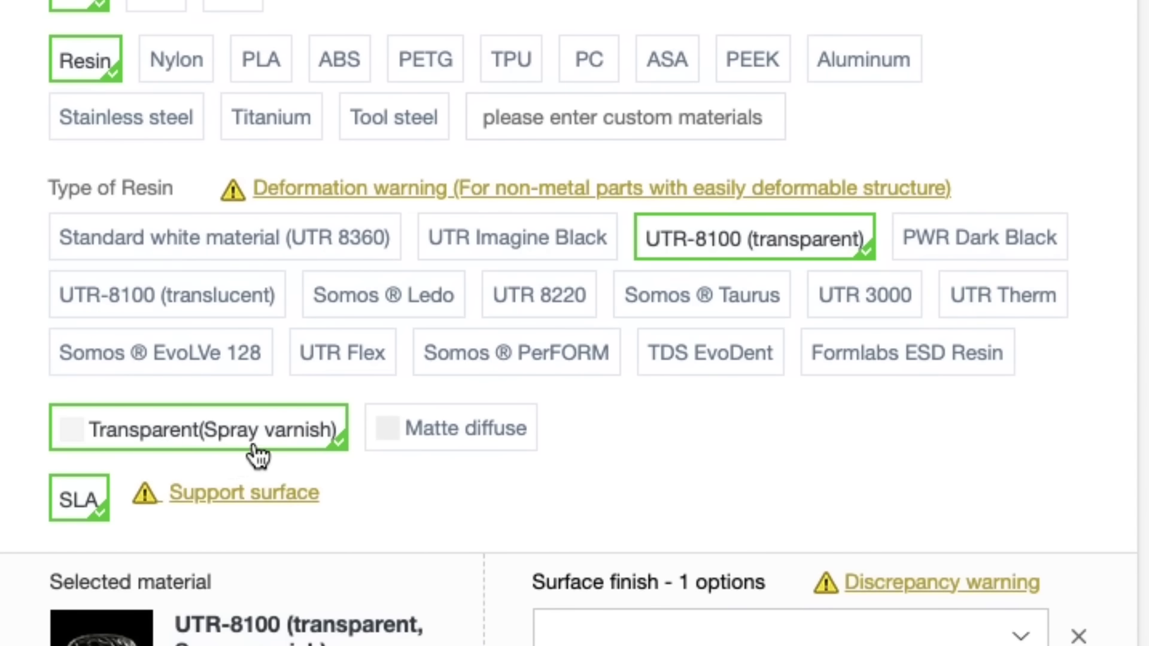
pyautogui.click(485, 455)
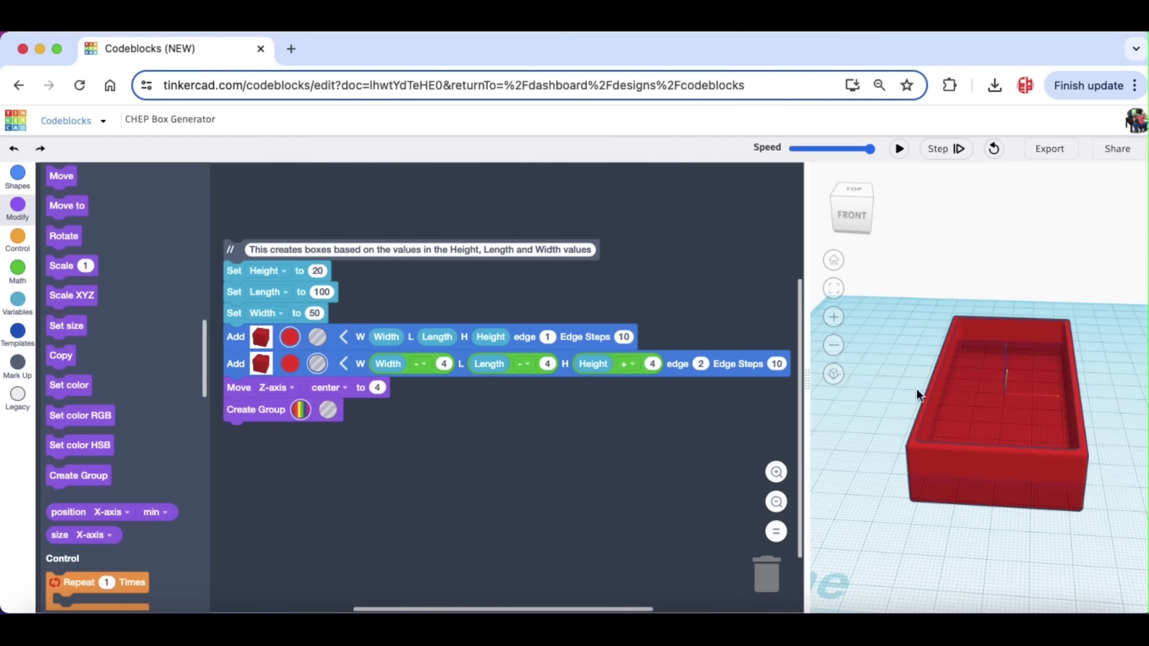
# Step: Orbit the box preview, then orbit the divided drawer to view it from the front
pyautogui.moveTo(945, 515)
pyautogui.mouseDown(button='right')
pyautogui.moveTo(992, 514)
pyautogui.moveTo(962, 447)
pyautogui.moveTo(951, 509)
pyautogui.mouseUp(button='right')
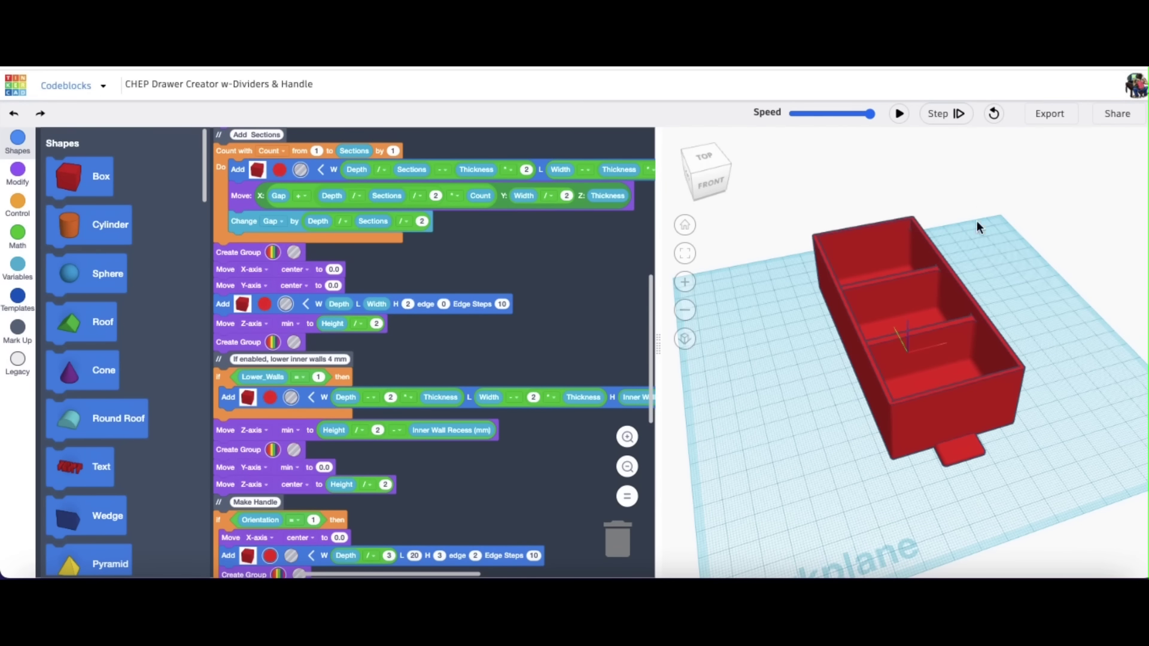
pyautogui.moveTo(1059, 409); pyautogui.dragTo(1083, 402, button='right')
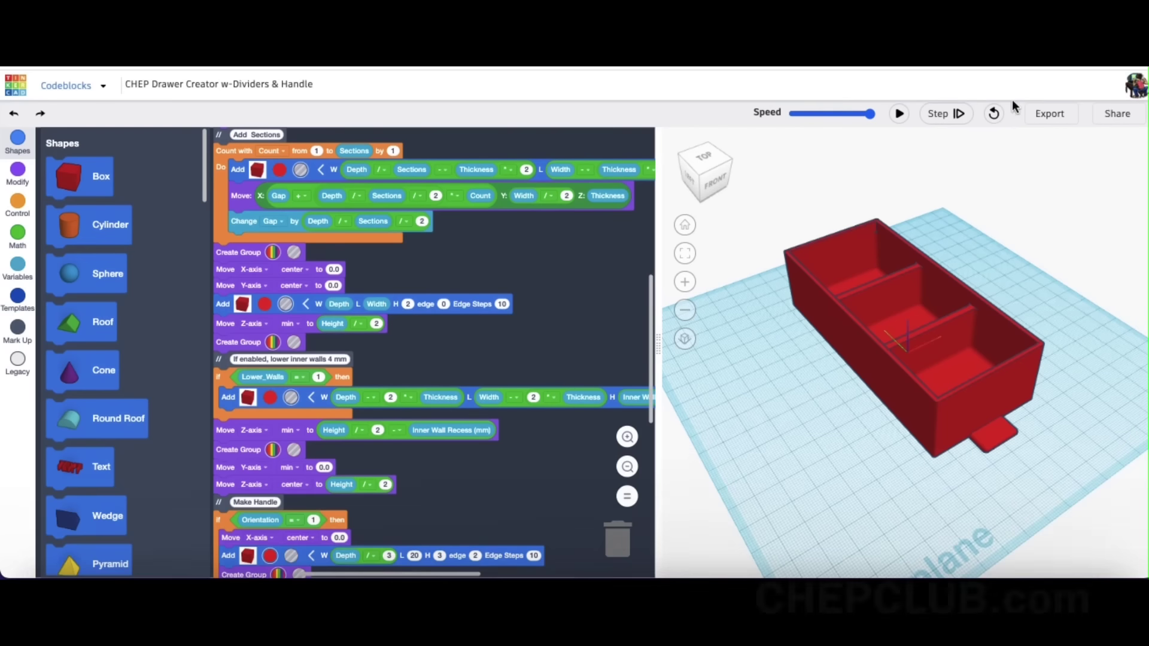